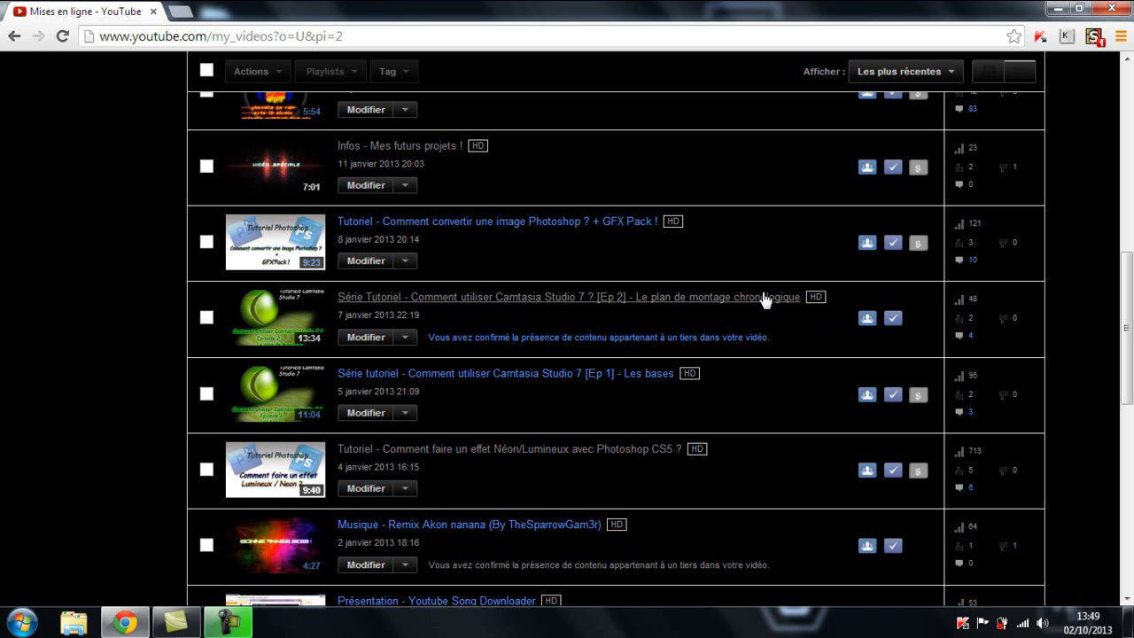
{"action": "left_click", "coordinate": [227, 619]}
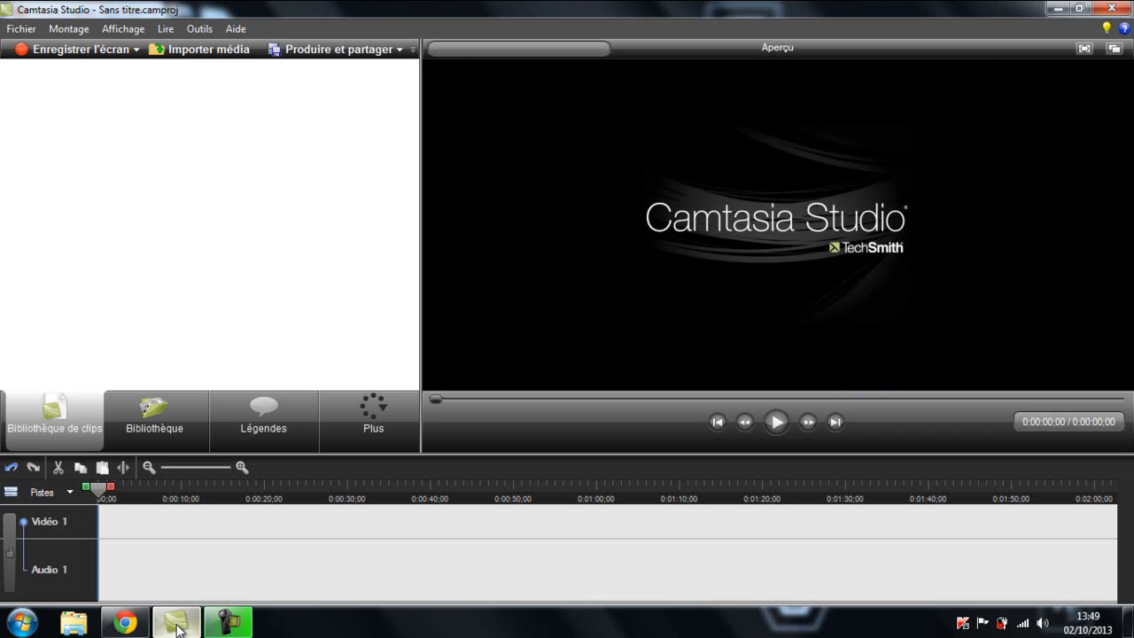
{"action": "left_click", "coordinate": [188, 416]}
{"action": "left_click", "coordinate": [70, 429]}
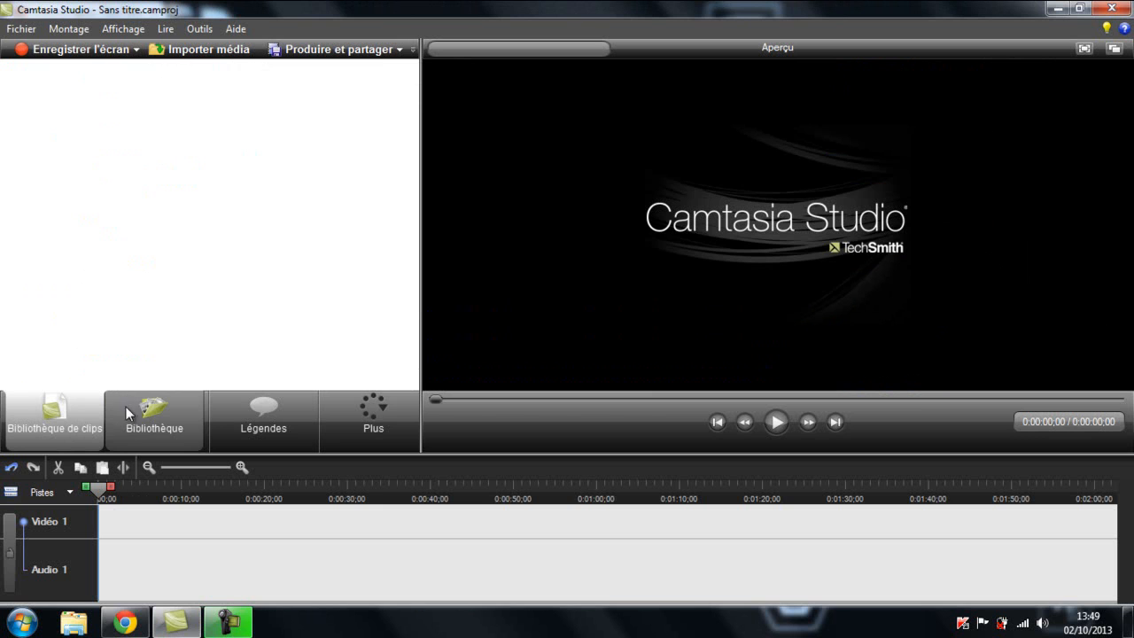
{"action": "left_click", "coordinate": [125, 622]}
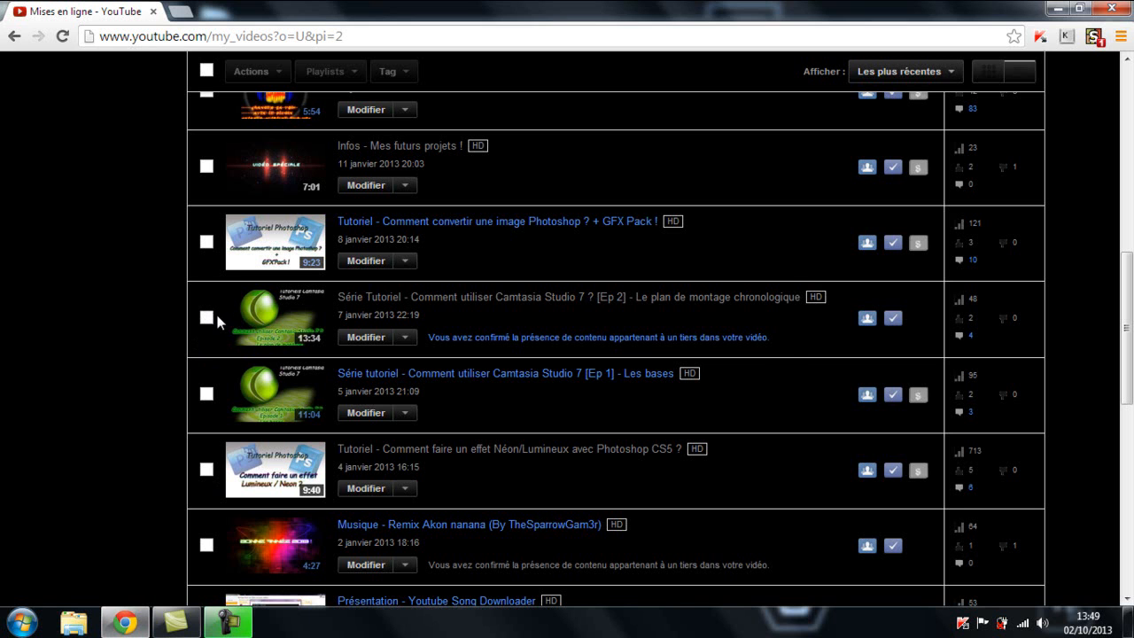
{"action": "left_click", "coordinate": [769, 132]}
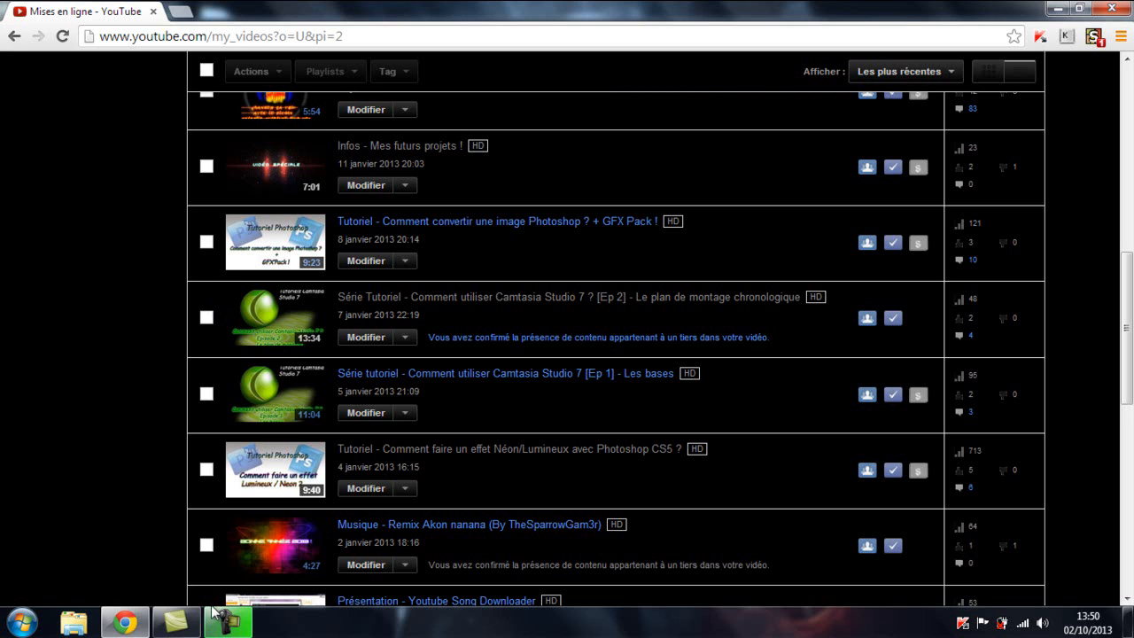
Step: Switch to Camtasia Studio, widen the media area slightly and show the contents of the Bibliothèque
{"action": "left_click", "coordinate": [175, 624]}
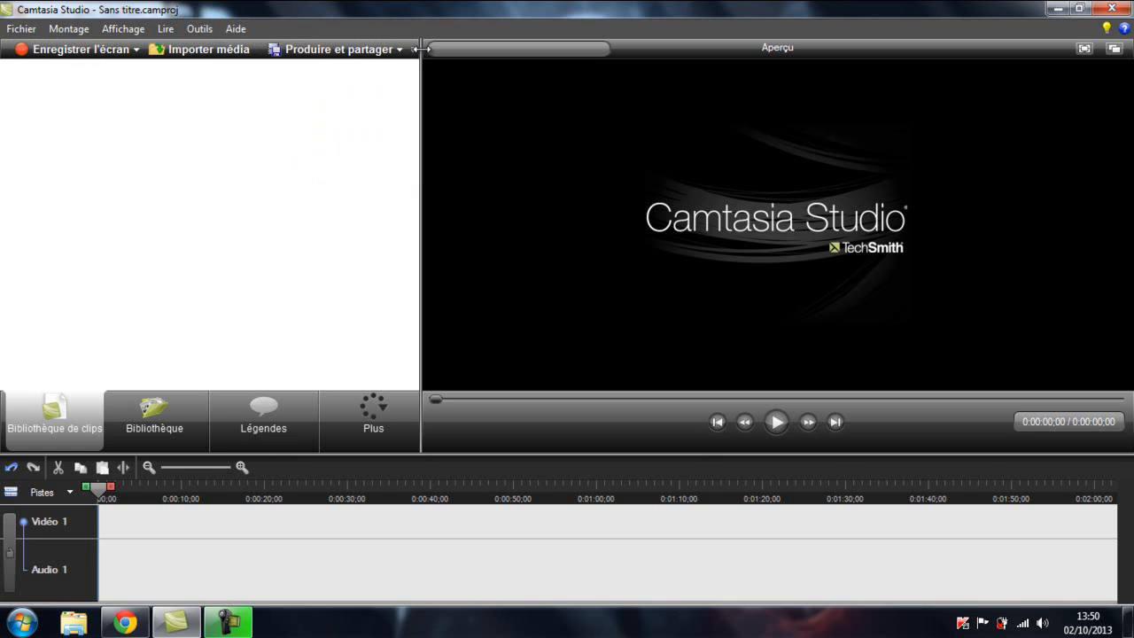
{"action": "left_click_drag", "start_coordinate": [421, 50], "coordinate": [449, 61]}
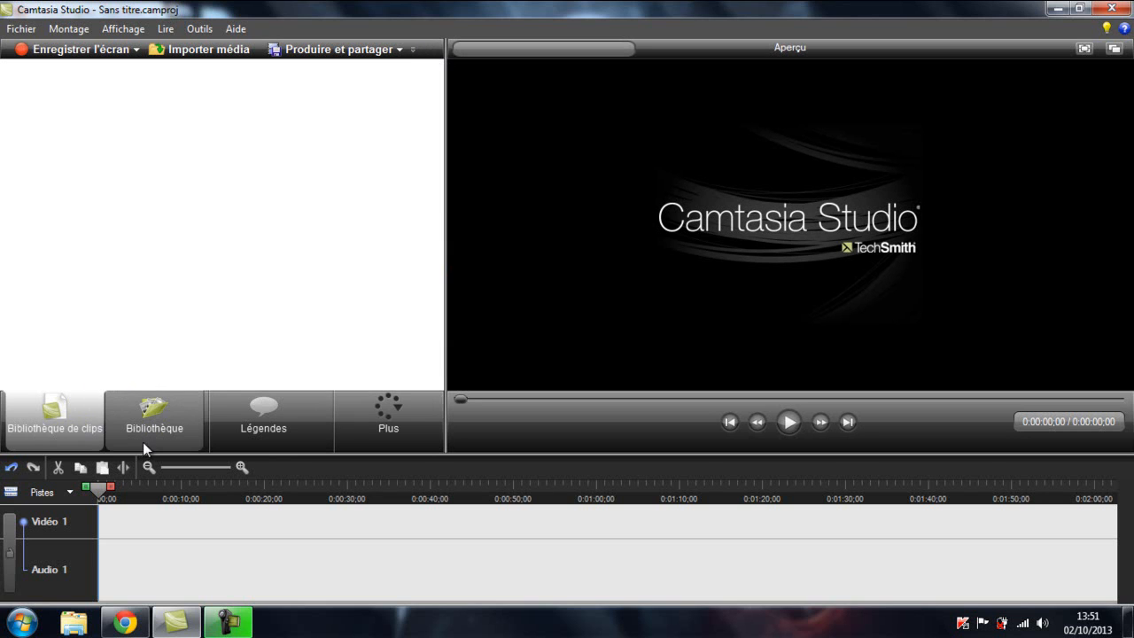
{"action": "left_click", "coordinate": [156, 419]}
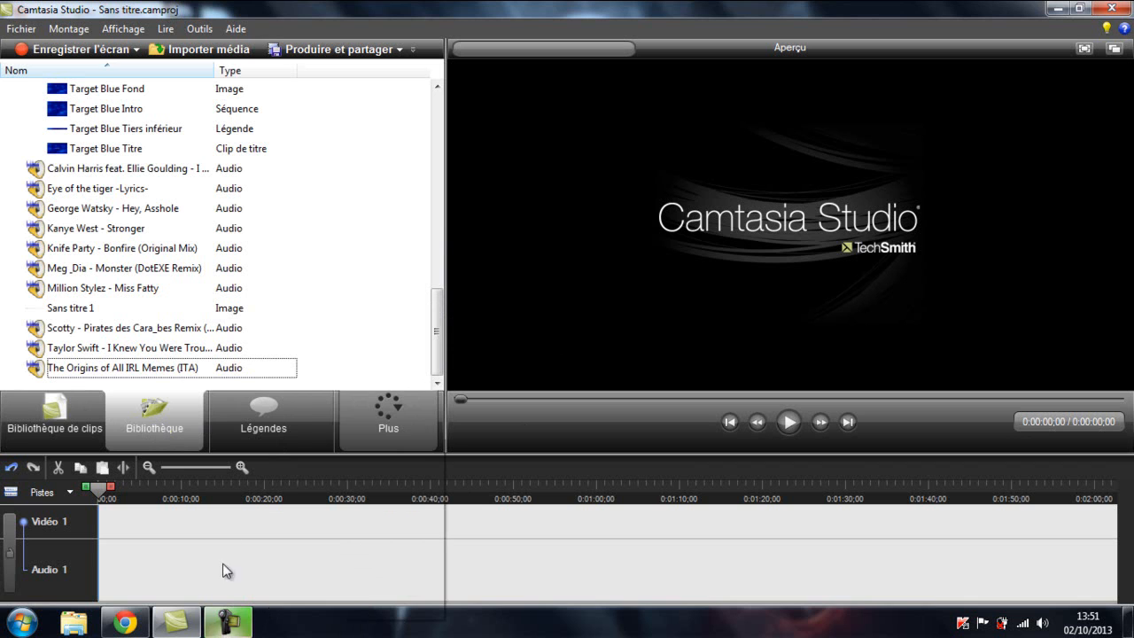
{"action": "left_click", "coordinate": [402, 442]}
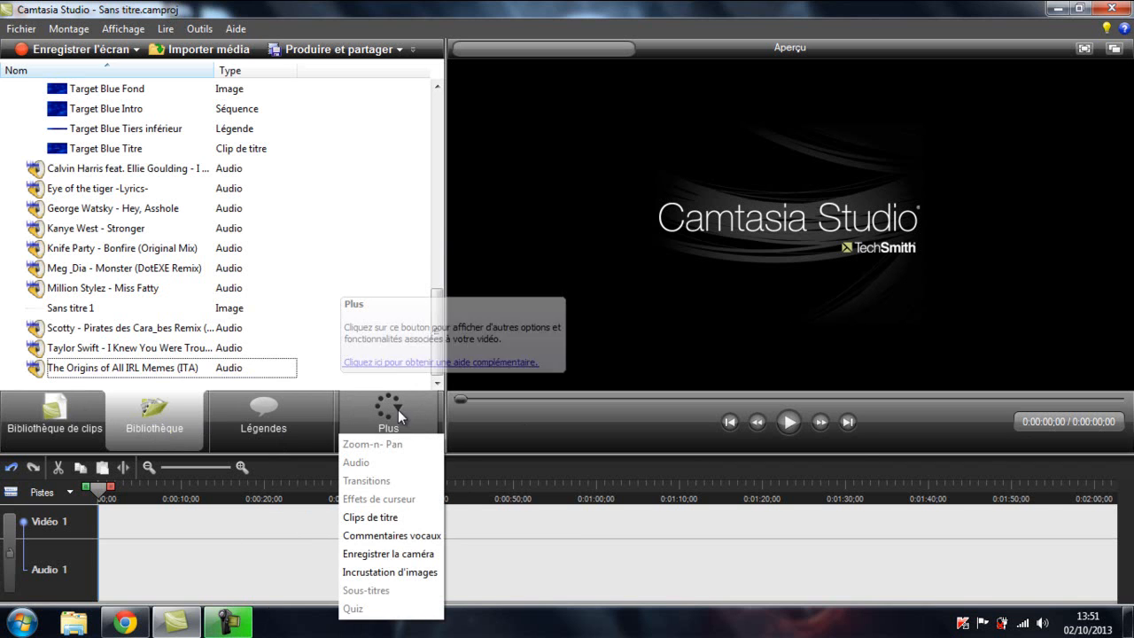
{"action": "left_click", "coordinate": [372, 373]}
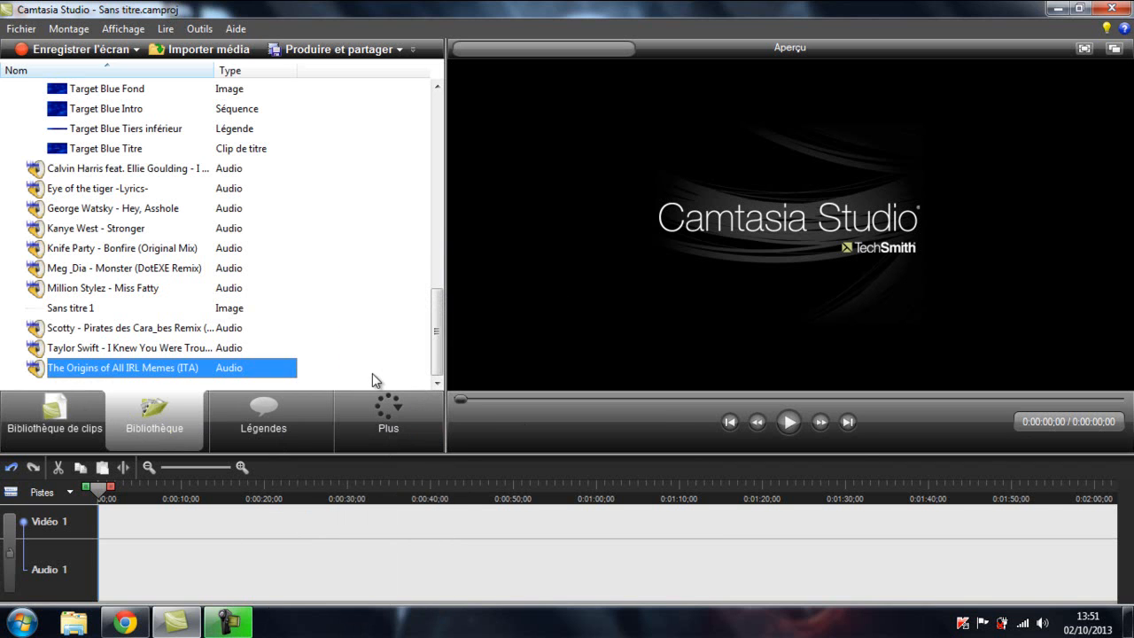
Step: Collapse the Digital Radius, Fiber Waves, Rounded Angles, Silver Streak and Target Blue folders in the library
{"action": "scroll", "coordinate": [409, 366], "scroll_direction": "up", "scroll_amount": 15}
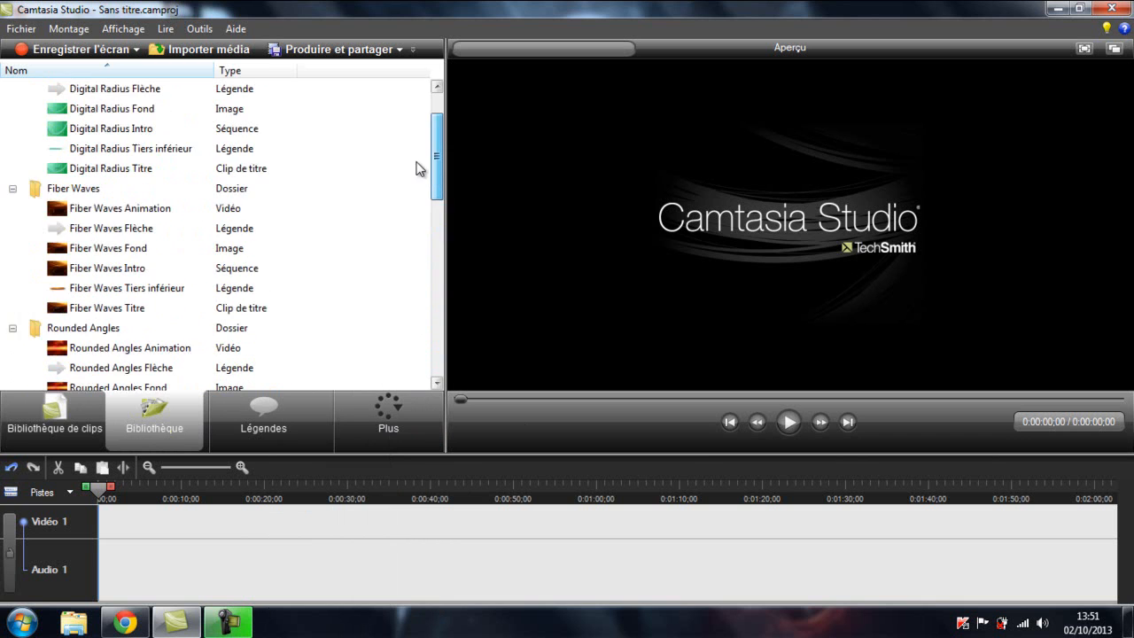
{"action": "left_click", "coordinate": [11, 110]}
{"action": "left_click", "coordinate": [14, 109]}
{"action": "left_click", "coordinate": [13, 129]}
{"action": "left_click", "coordinate": [13, 148]}
{"action": "left_click", "coordinate": [13, 168]}
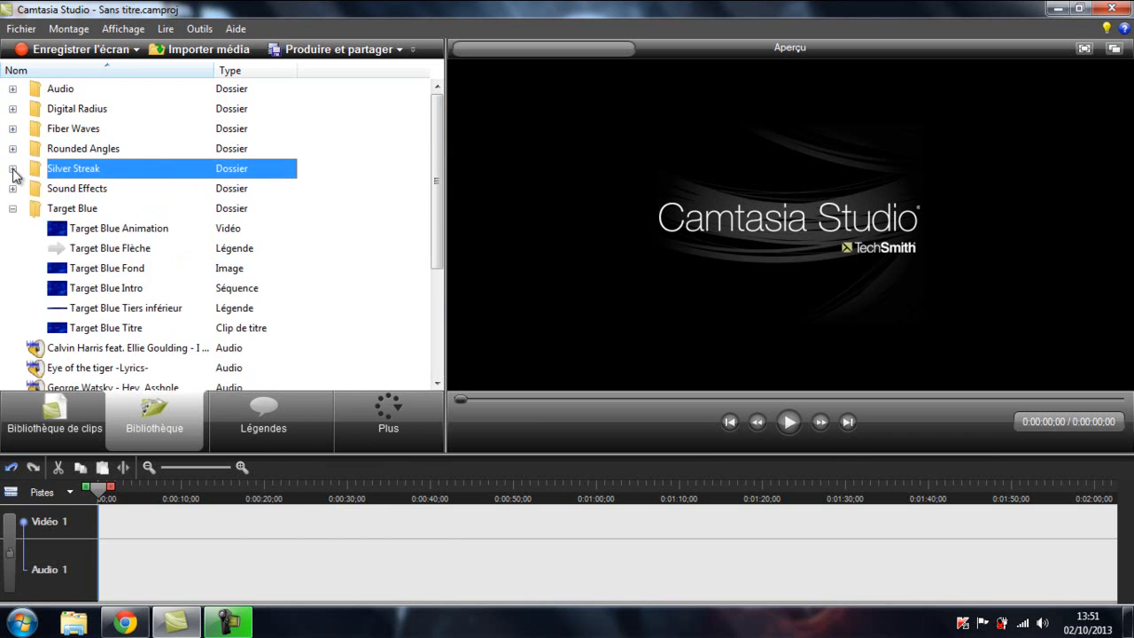
{"action": "left_click", "coordinate": [13, 208]}
{"action": "scroll", "coordinate": [447, 256], "scroll_direction": "down", "scroll_amount": 1}
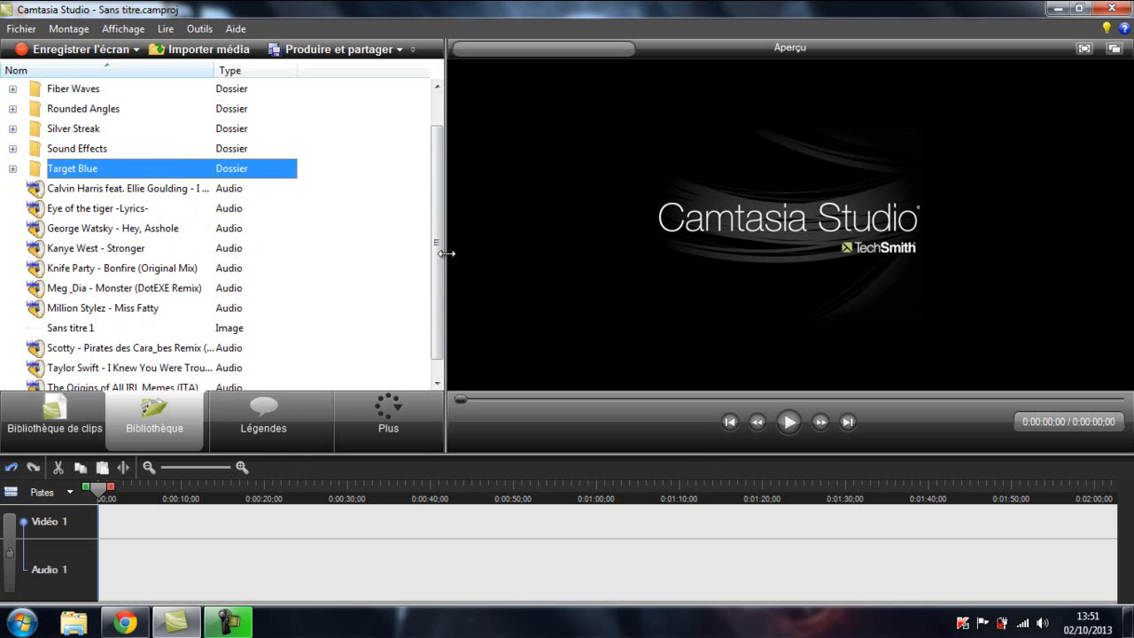
{"action": "mouse_move", "coordinate": [5, 172]}
{"action": "left_mouse_down"}
{"action": "mouse_move", "coordinate": [106, 270]}
{"action": "mouse_move", "coordinate": [175, 389]}
{"action": "mouse_move", "coordinate": [185, 233]}
{"action": "mouse_move", "coordinate": [11, 177]}
{"action": "left_mouse_up"}
{"action": "left_click", "coordinate": [389, 209]}
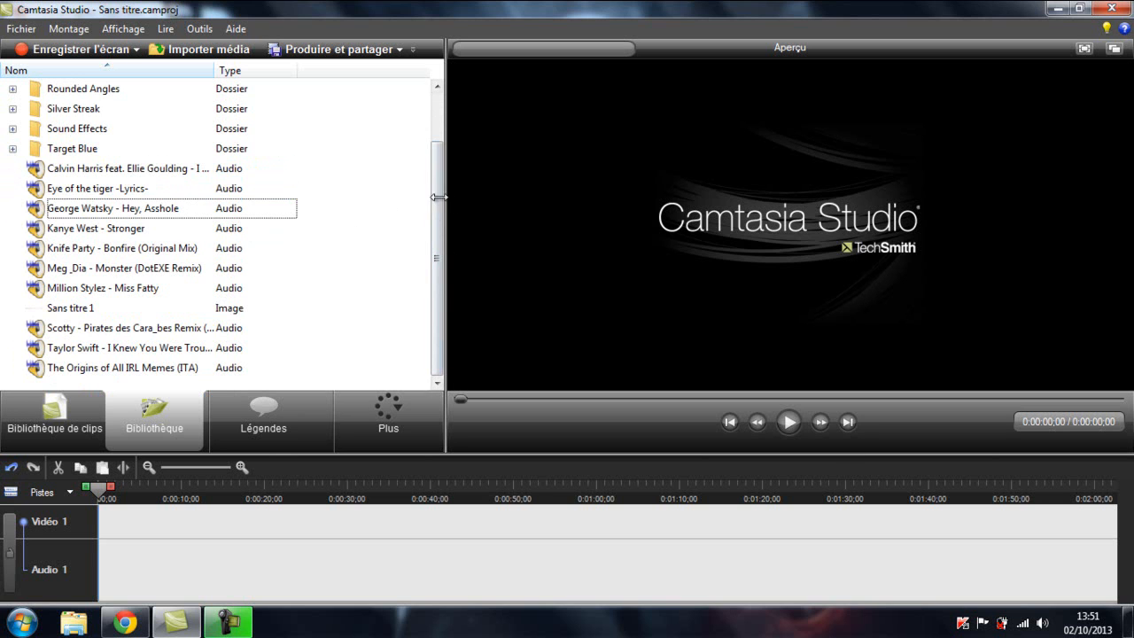
{"action": "scroll", "coordinate": [421, 106], "scroll_direction": "up", "scroll_amount": 1}
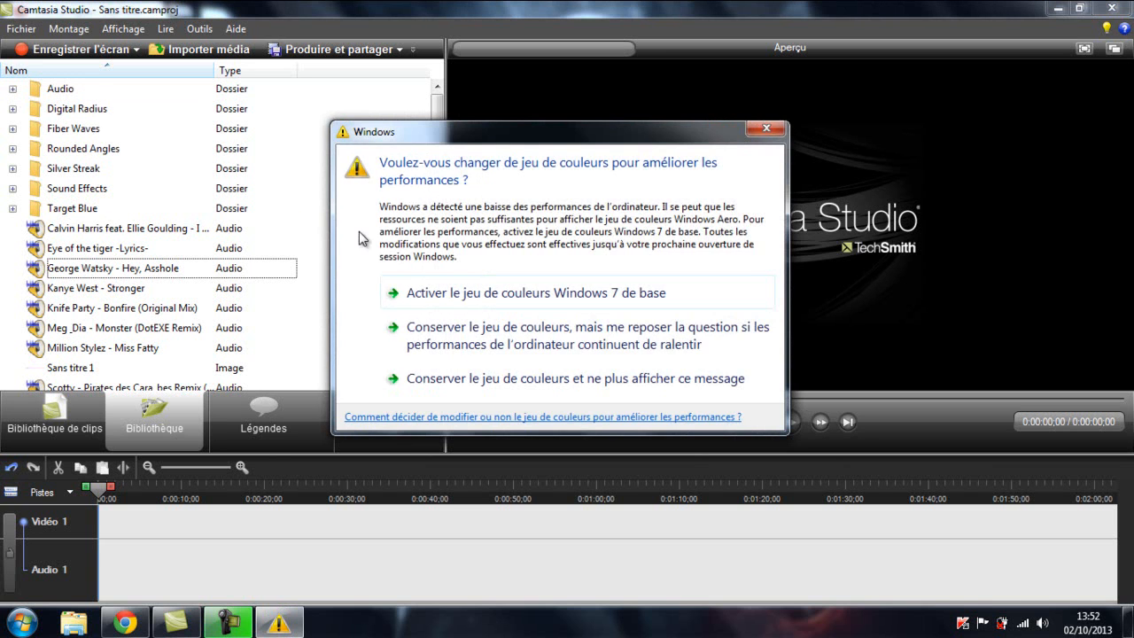
Step: Dismiss the Windows colour scheme prompt and expand the Silver Streak folder to browse its items
{"action": "left_click", "coordinate": [766, 128]}
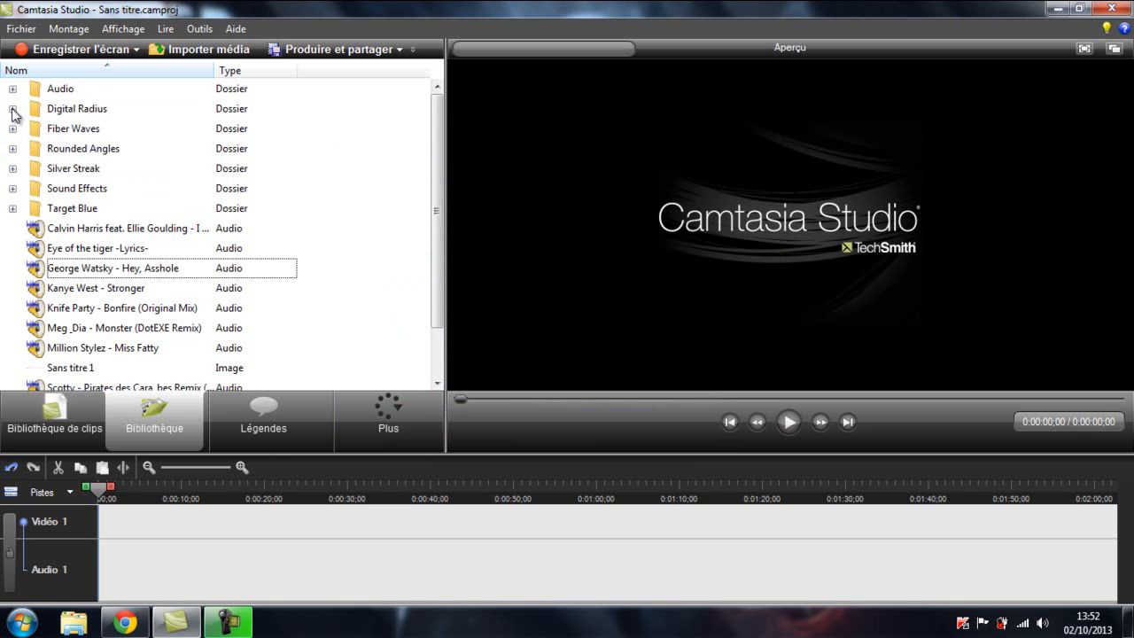
{"action": "left_click", "coordinate": [12, 169]}
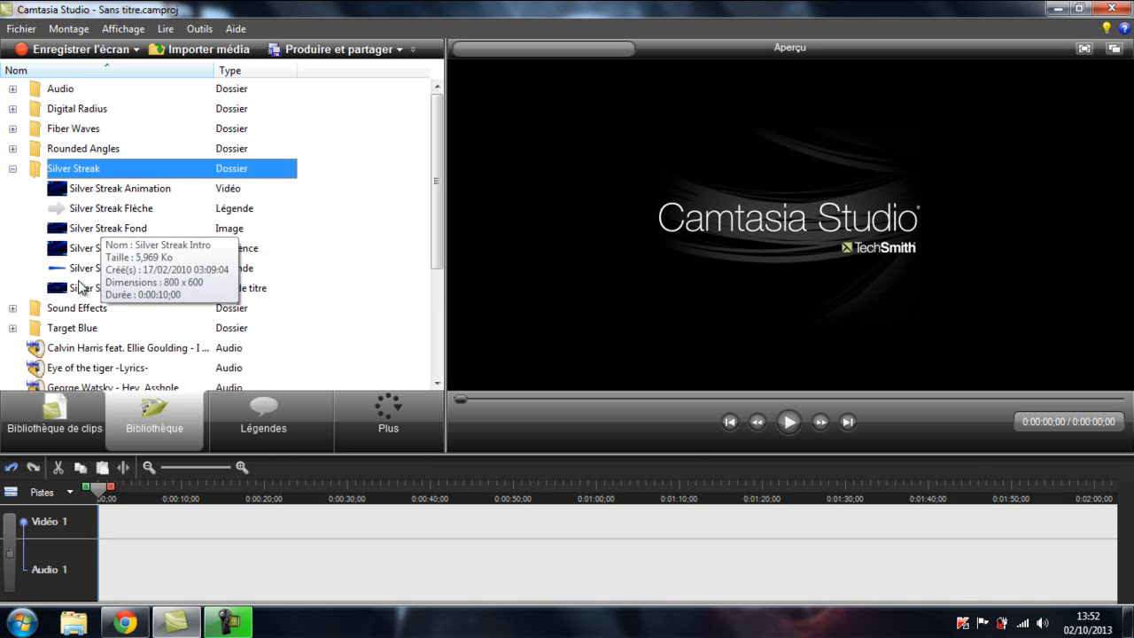
{"action": "mouse_move", "coordinate": [20, 292]}
{"action": "left_mouse_down"}
{"action": "mouse_move", "coordinate": [19, 208]}
{"action": "mouse_move", "coordinate": [35, 190]}
{"action": "left_mouse_up"}
{"action": "left_click", "coordinate": [16, 230]}
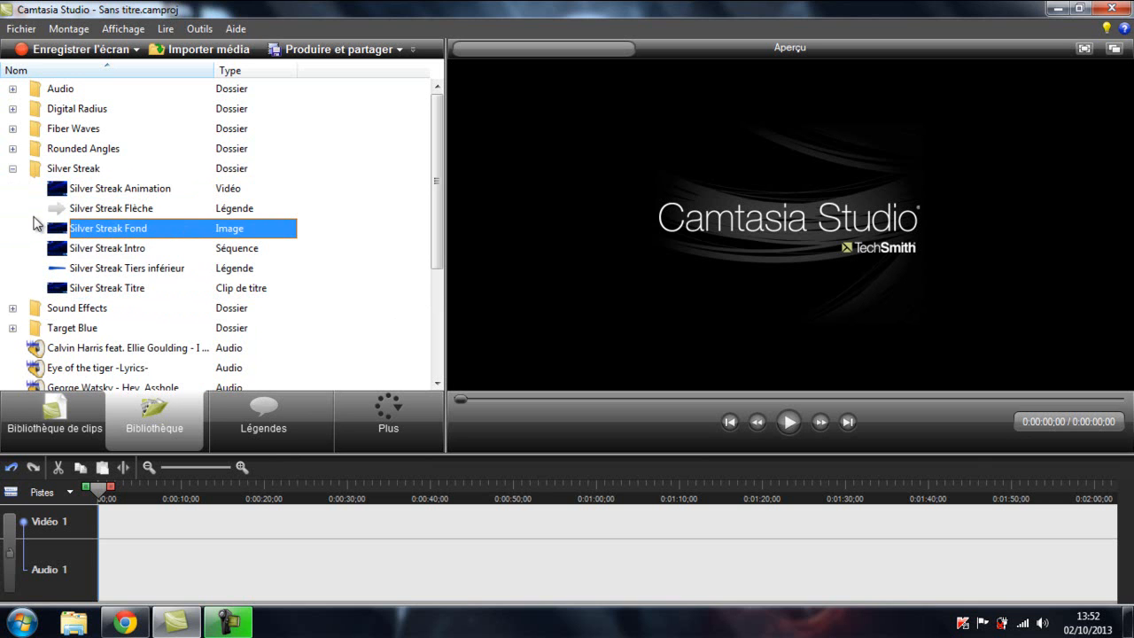
{"action": "key", "text": "Up"}
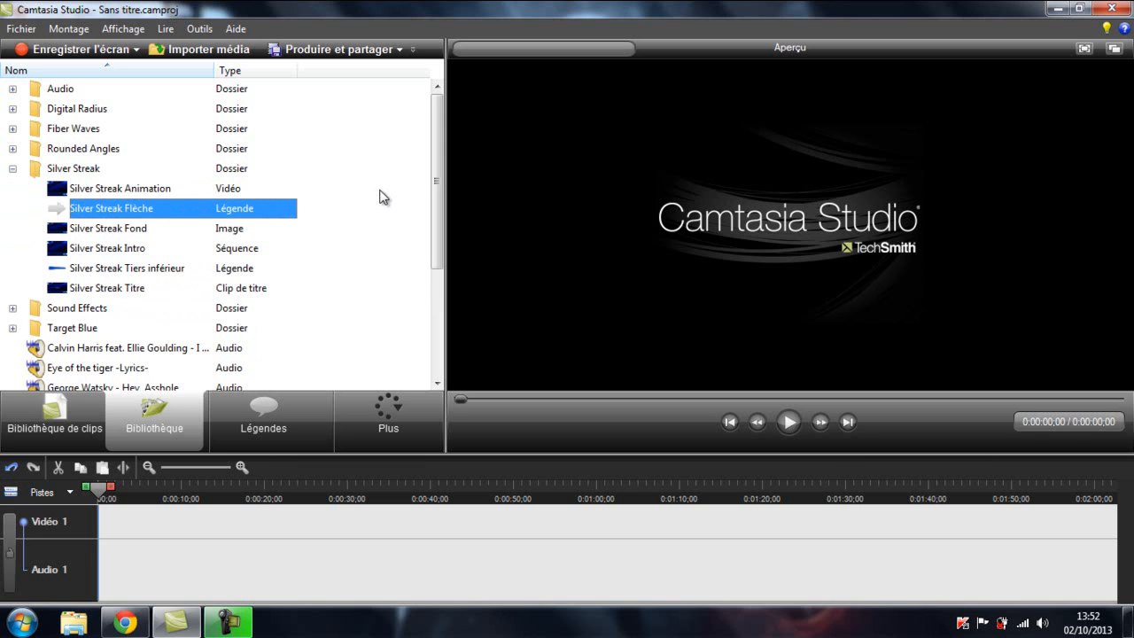
{"action": "key", "text": "Up"}
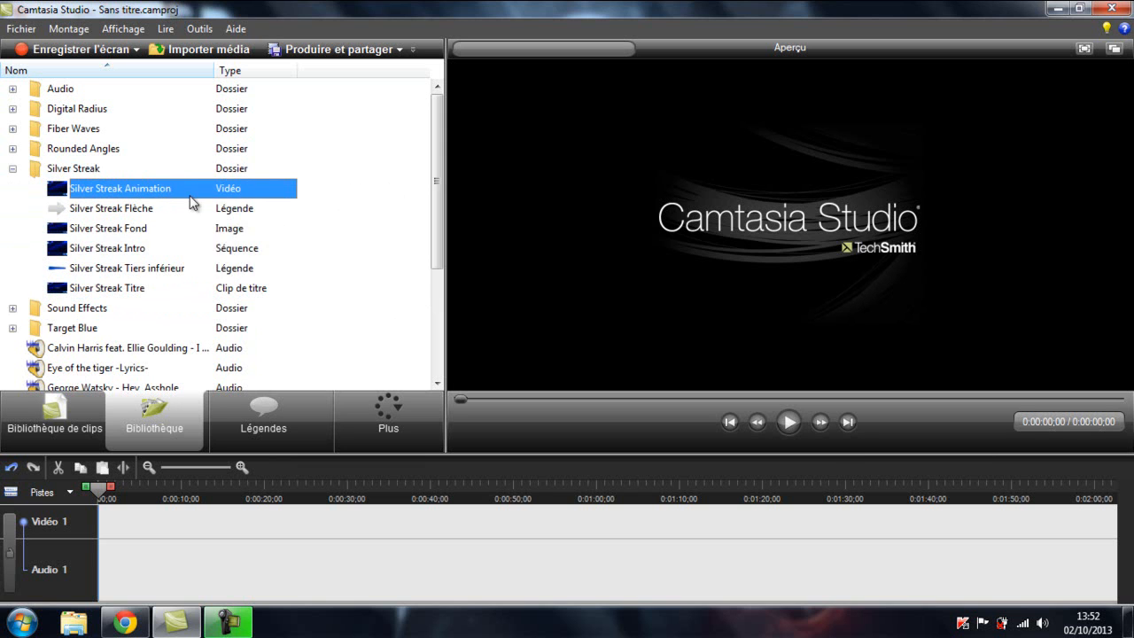
Step: Preview the Digital Radius animation, background image and lower-third caption from the library, and collapse their folder again
{"action": "left_click", "coordinate": [12, 109]}
{"action": "left_click", "coordinate": [130, 131]}
{"action": "left_click", "coordinate": [788, 422]}
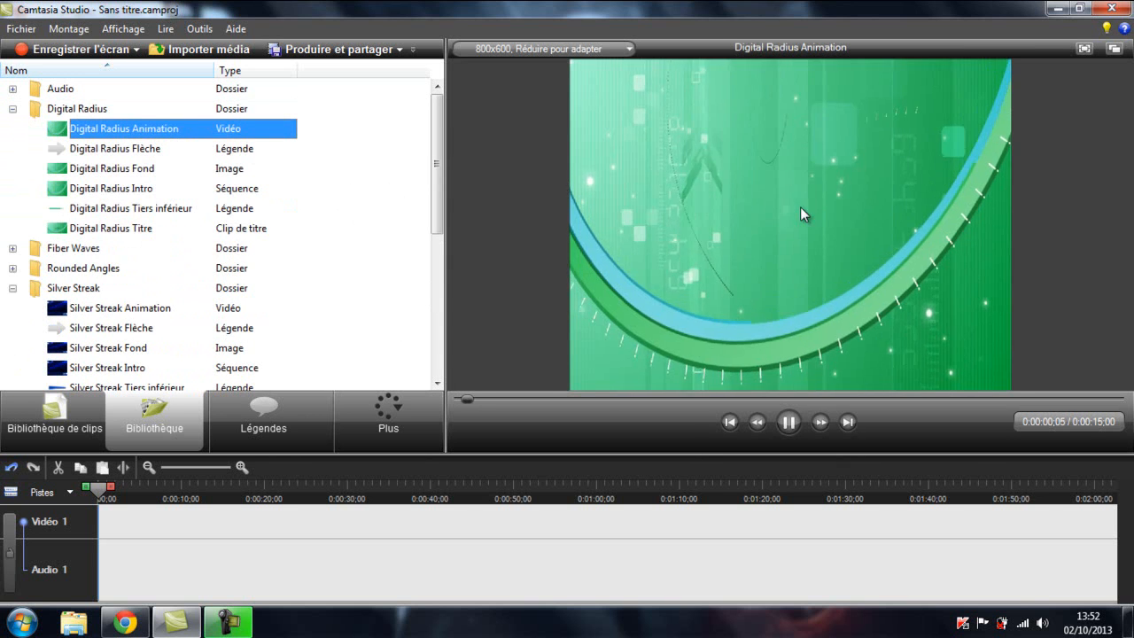
{"action": "left_click", "coordinate": [788, 422]}
{"action": "left_click", "coordinate": [116, 175]}
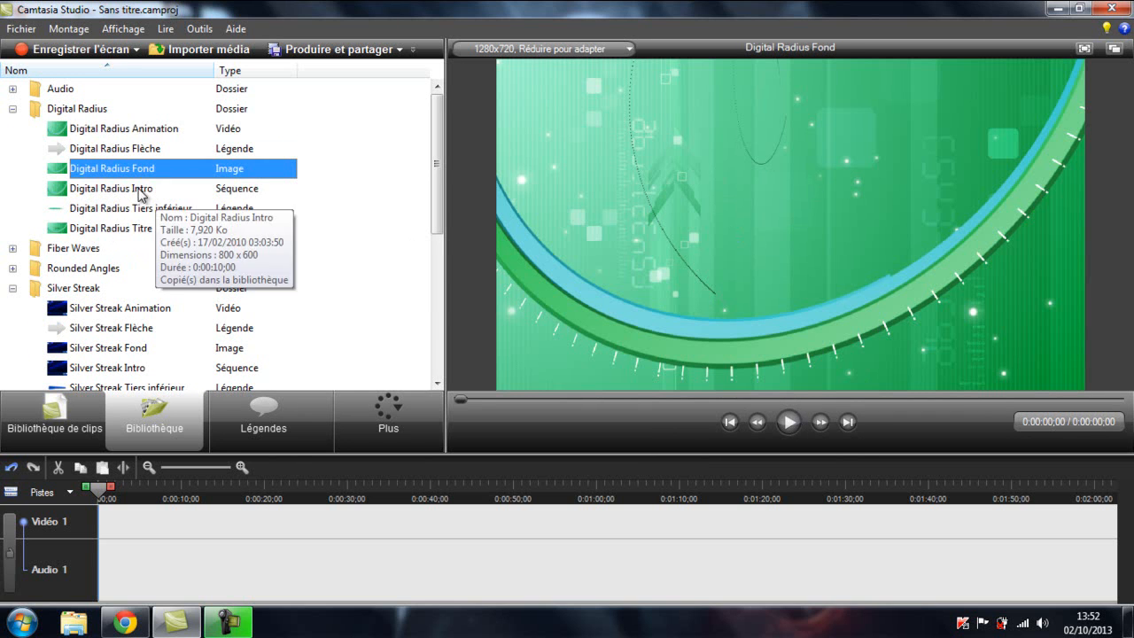
{"action": "left_click", "coordinate": [94, 214]}
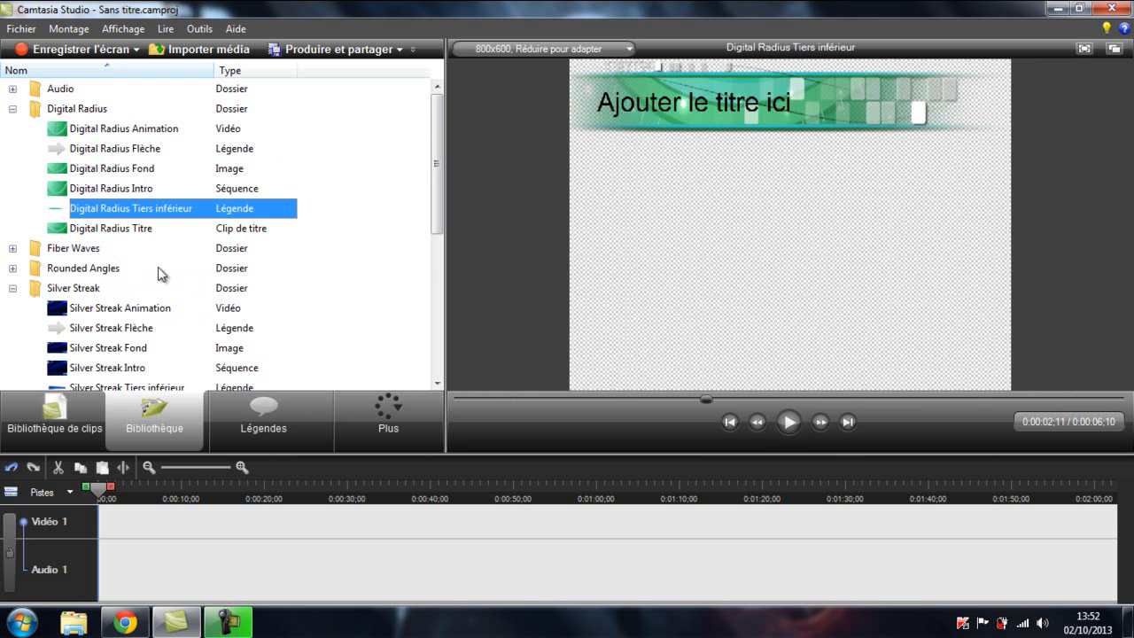
{"action": "left_click", "coordinate": [13, 109]}
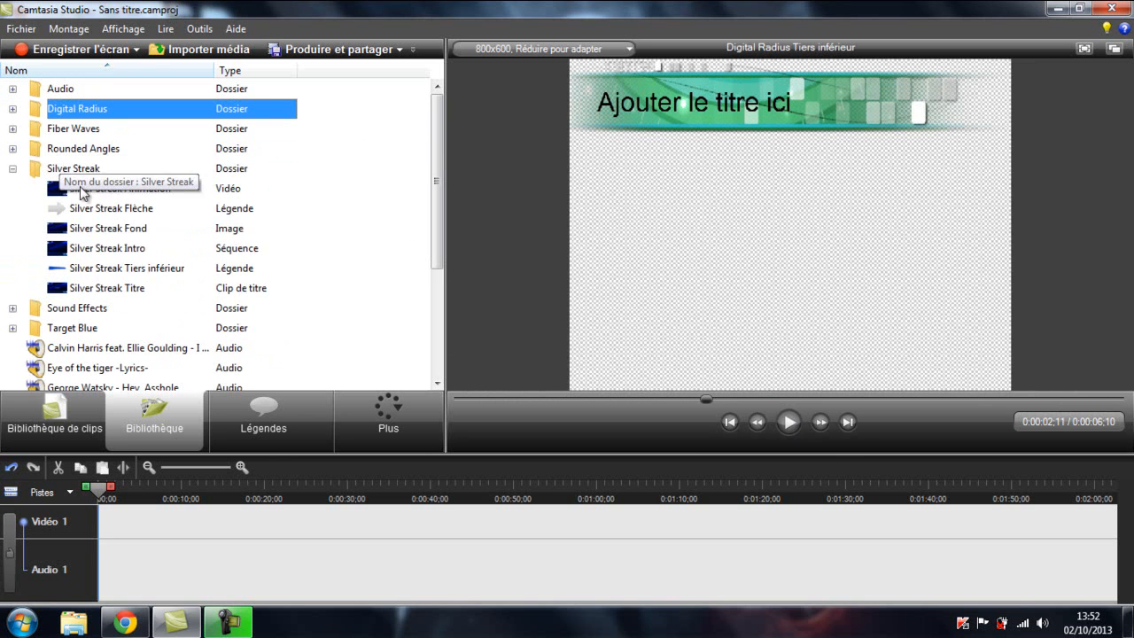
Step: Preview the Silver Streak Animation and place it at the start of the Vidéo 1 track
{"action": "left_click", "coordinate": [86, 190]}
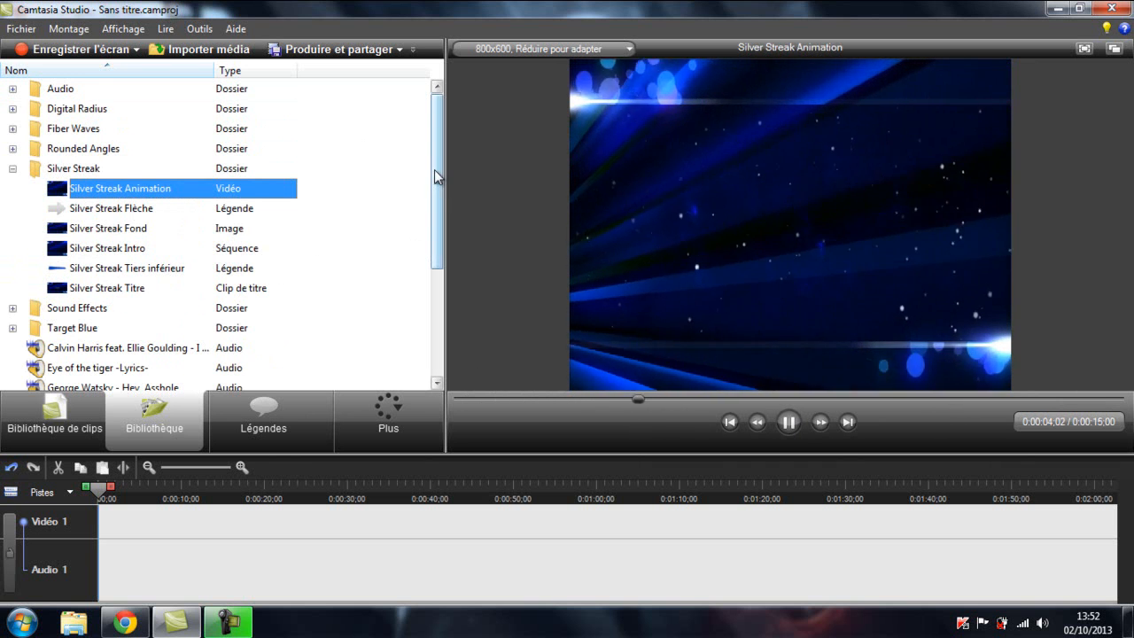
{"action": "scroll", "coordinate": [434, 177], "scroll_direction": "down", "scroll_amount": 3}
{"action": "scroll", "coordinate": [432, 162], "scroll_direction": "up", "scroll_amount": 3}
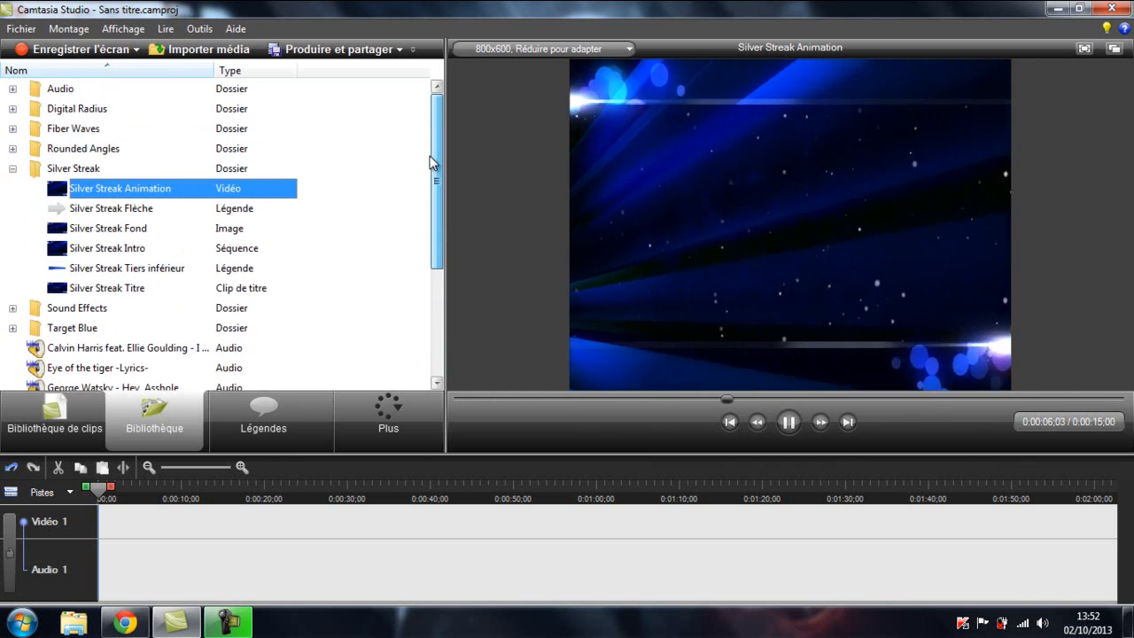
{"action": "left_click", "coordinate": [790, 423]}
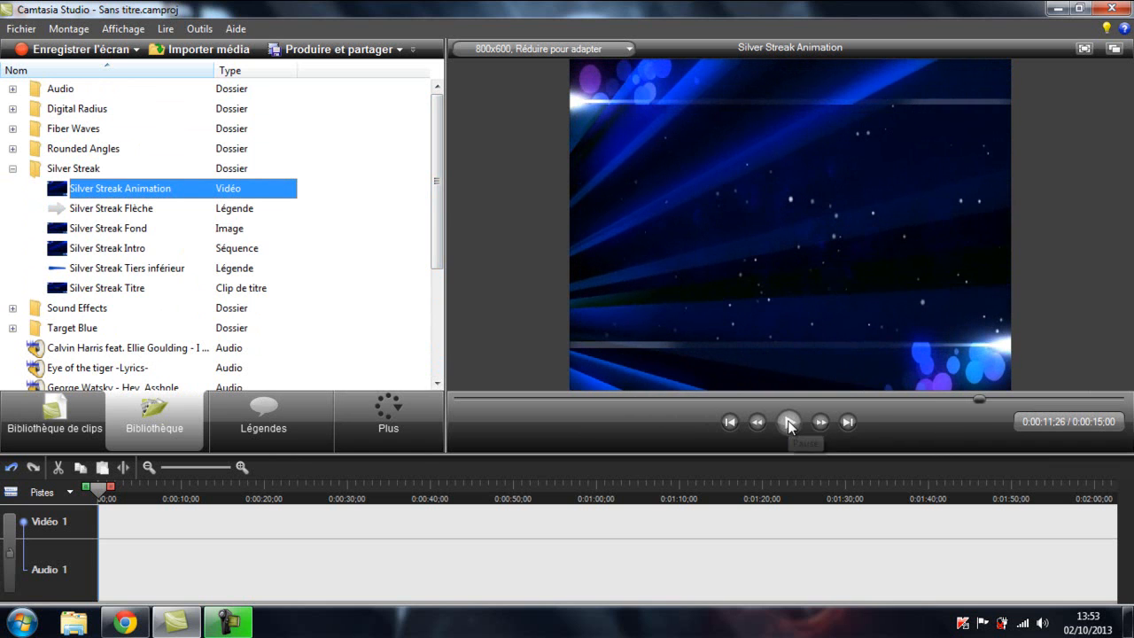
{"action": "mouse_move", "coordinate": [124, 194]}
{"action": "left_mouse_down"}
{"action": "mouse_move", "coordinate": [304, 177]}
{"action": "mouse_move", "coordinate": [235, 199]}
{"action": "mouse_move", "coordinate": [88, 191]}
{"action": "left_mouse_up"}
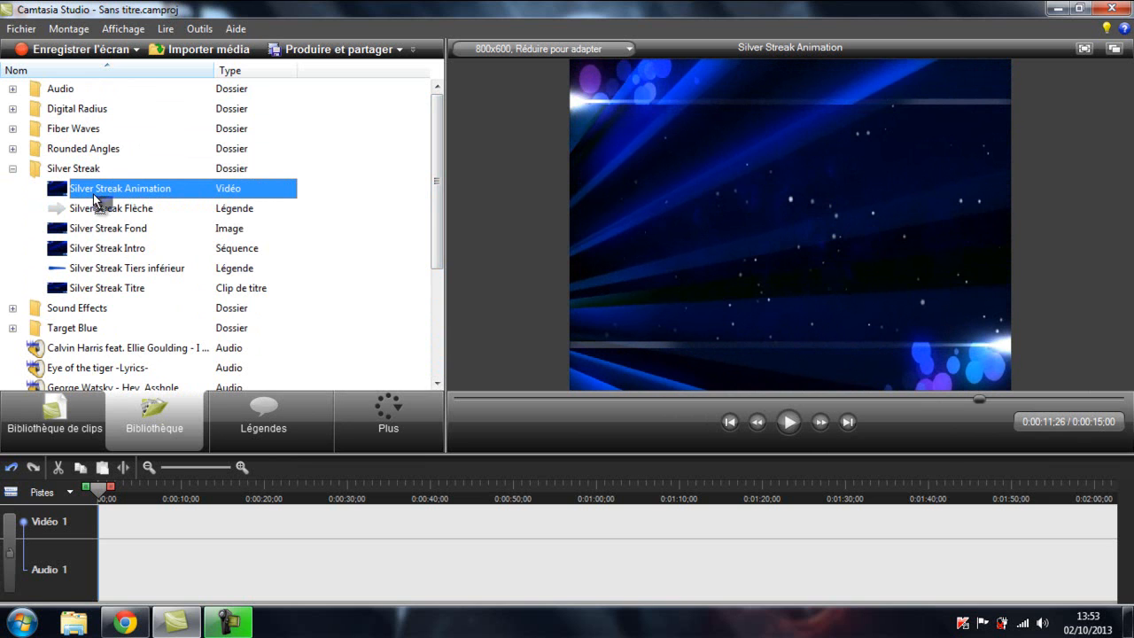
{"action": "mouse_move", "coordinate": [95, 197]}
{"action": "left_mouse_down"}
{"action": "mouse_move", "coordinate": [172, 536]}
{"action": "mouse_move", "coordinate": [111, 518]}
{"action": "left_mouse_up"}
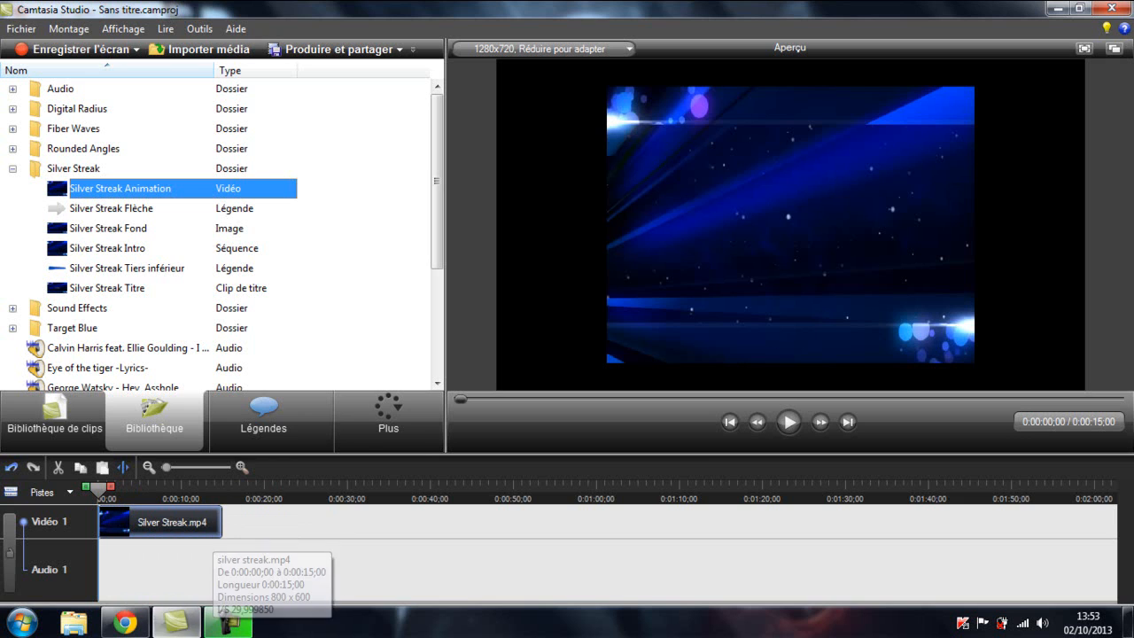
Step: Play the beginning of the Silver Streak clip from the timeline, after a brief look at the browser
{"action": "left_click", "coordinate": [124, 623]}
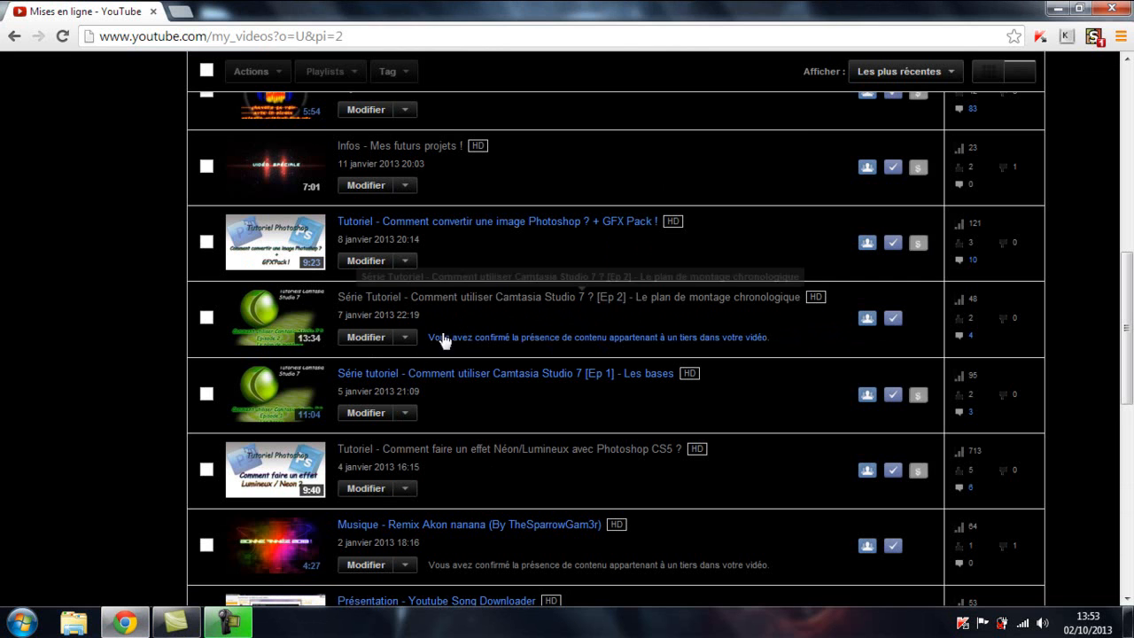
{"action": "left_click", "coordinate": [175, 624]}
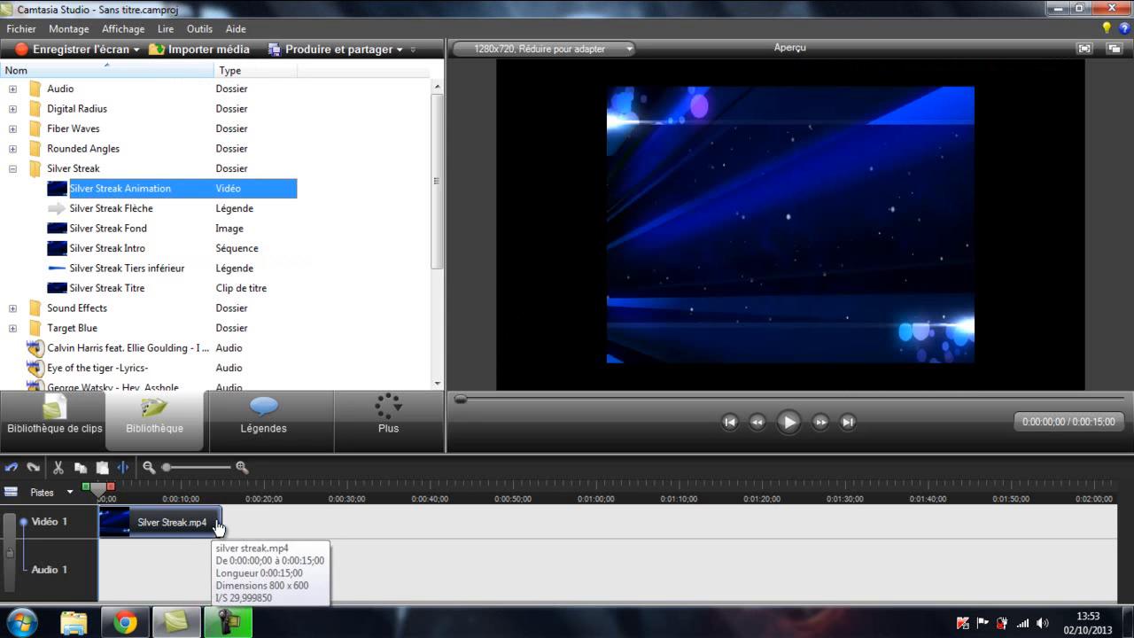
{"action": "left_click", "coordinate": [787, 423]}
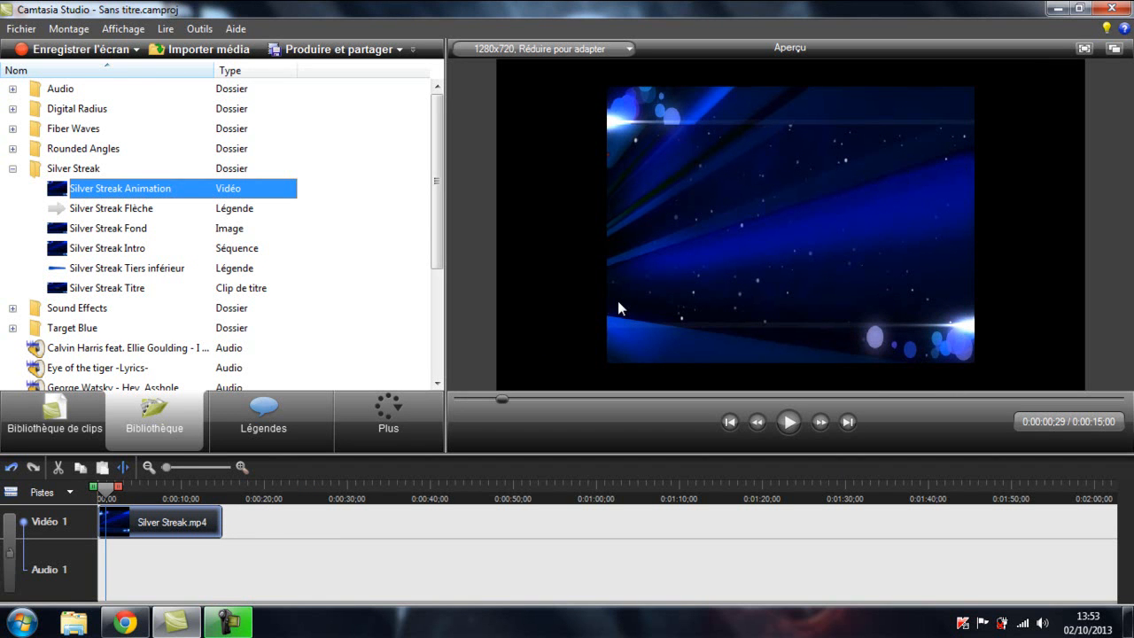
Step: Switch to Chrome and look through the list of uploaded YouTube videos for the earlier Camtasia tutorials
{"action": "left_click", "coordinate": [125, 622]}
{"action": "scroll", "coordinate": [344, 391], "scroll_direction": "down", "scroll_amount": 1}
{"action": "scroll", "coordinate": [344, 392], "scroll_direction": "down", "scroll_amount": 8}
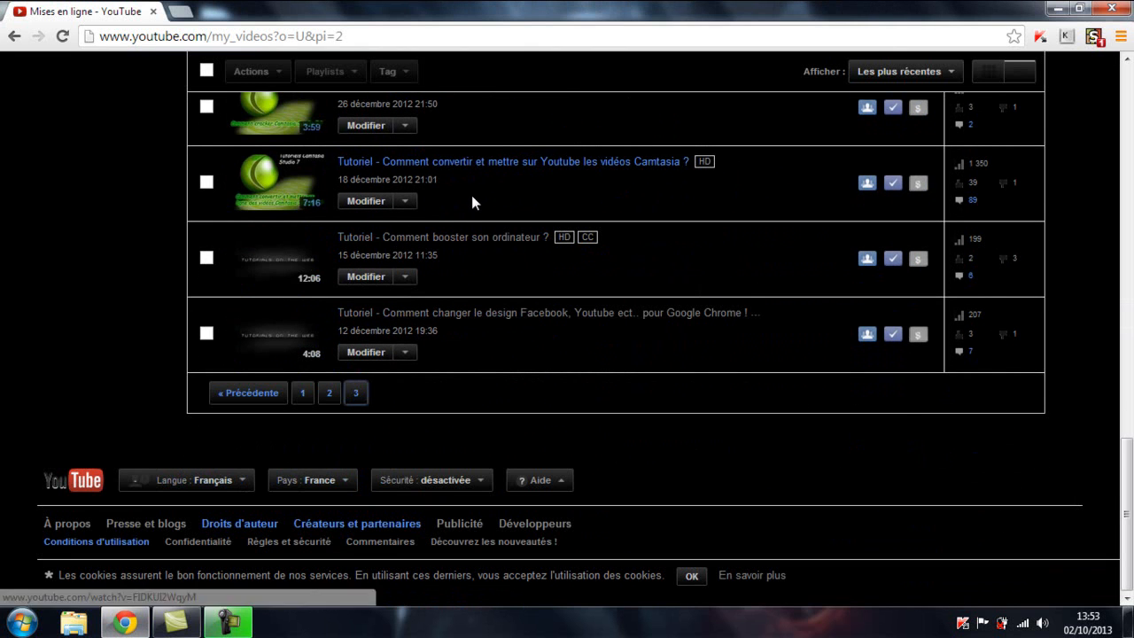
{"action": "scroll", "coordinate": [485, 200], "scroll_direction": "up", "scroll_amount": 3}
{"action": "scroll", "coordinate": [496, 202], "scroll_direction": "up", "scroll_amount": 3}
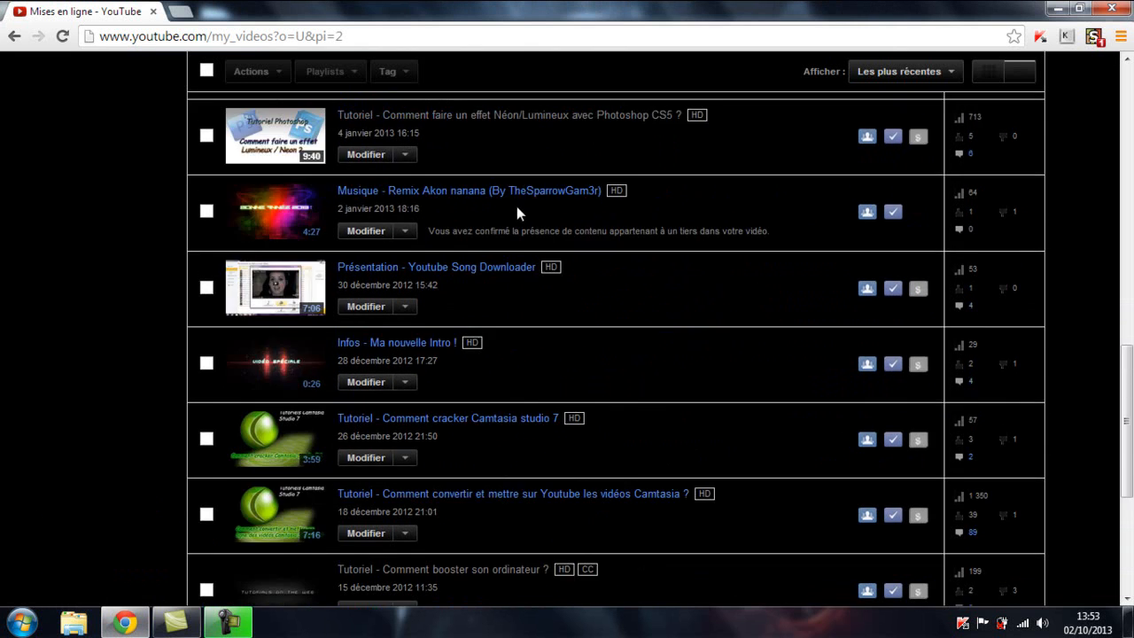
Step: Switch back to Camtasia Studio and look at the Silver Streak clip's editing options, including the extend-frame dialog, without applying any
{"action": "left_click", "coordinate": [213, 627]}
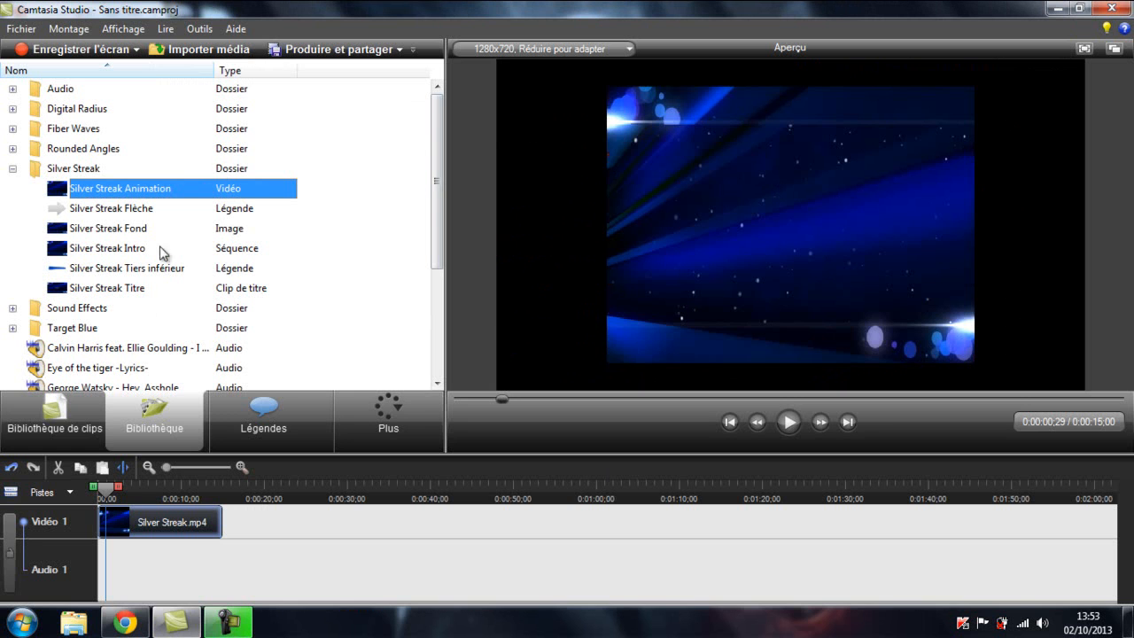
{"action": "right_click", "coordinate": [135, 525]}
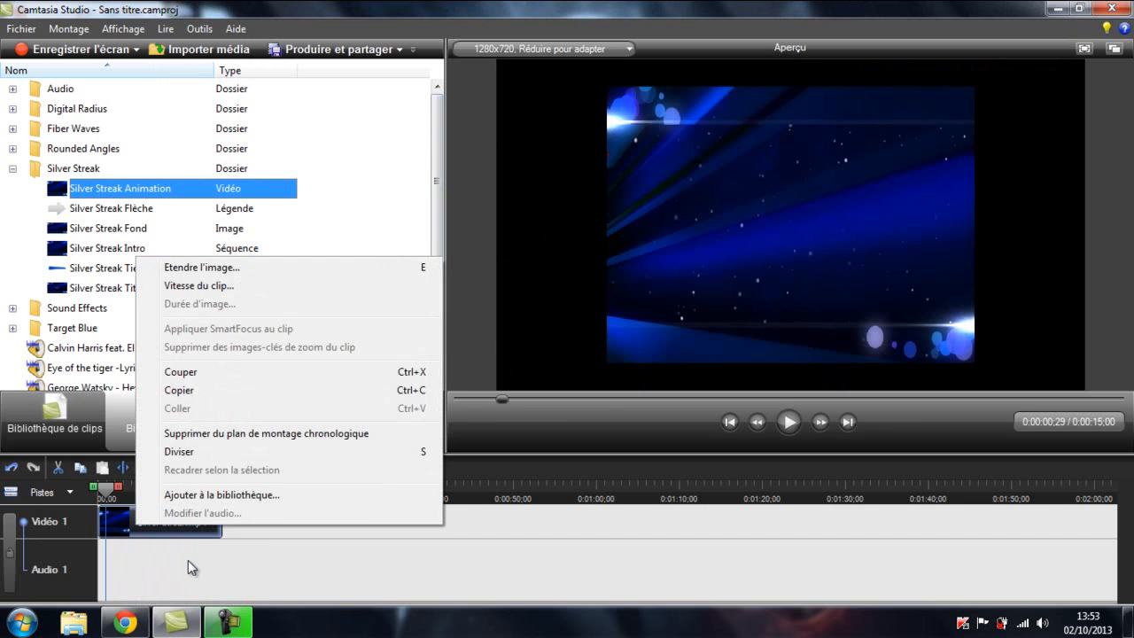
{"action": "left_click", "coordinate": [229, 267]}
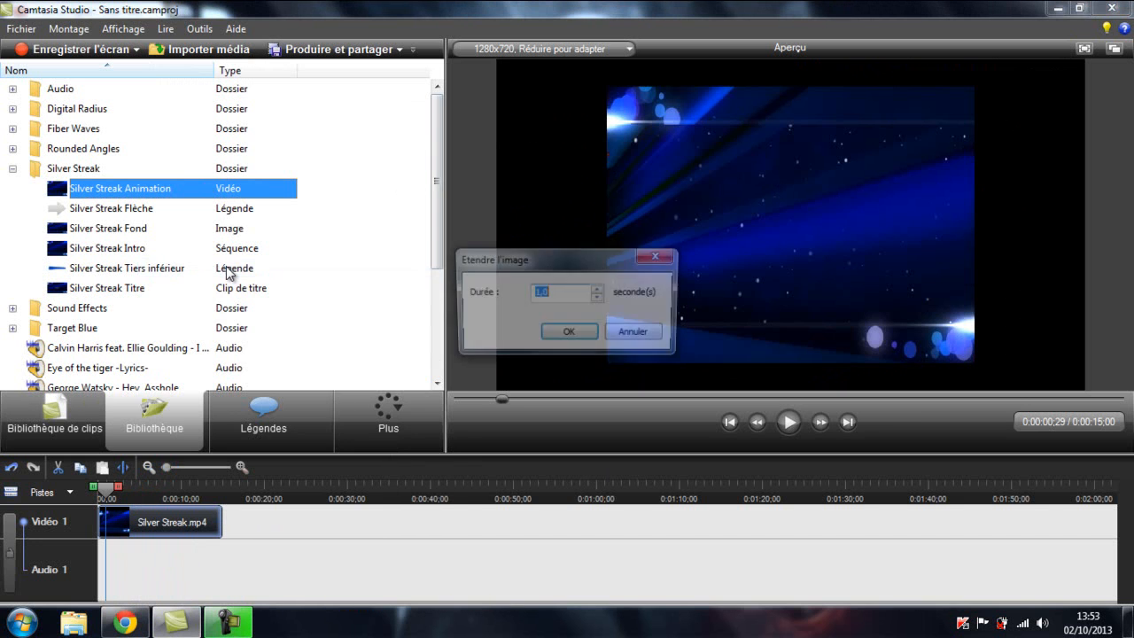
{"action": "left_click", "coordinate": [658, 256]}
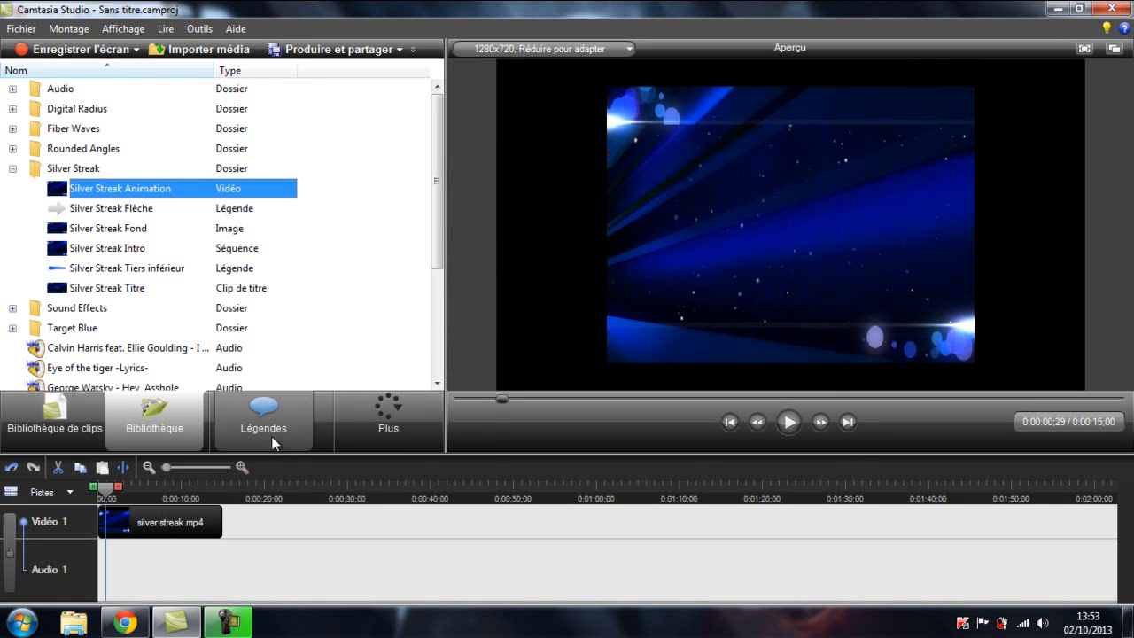
{"action": "right_click", "coordinate": [188, 528]}
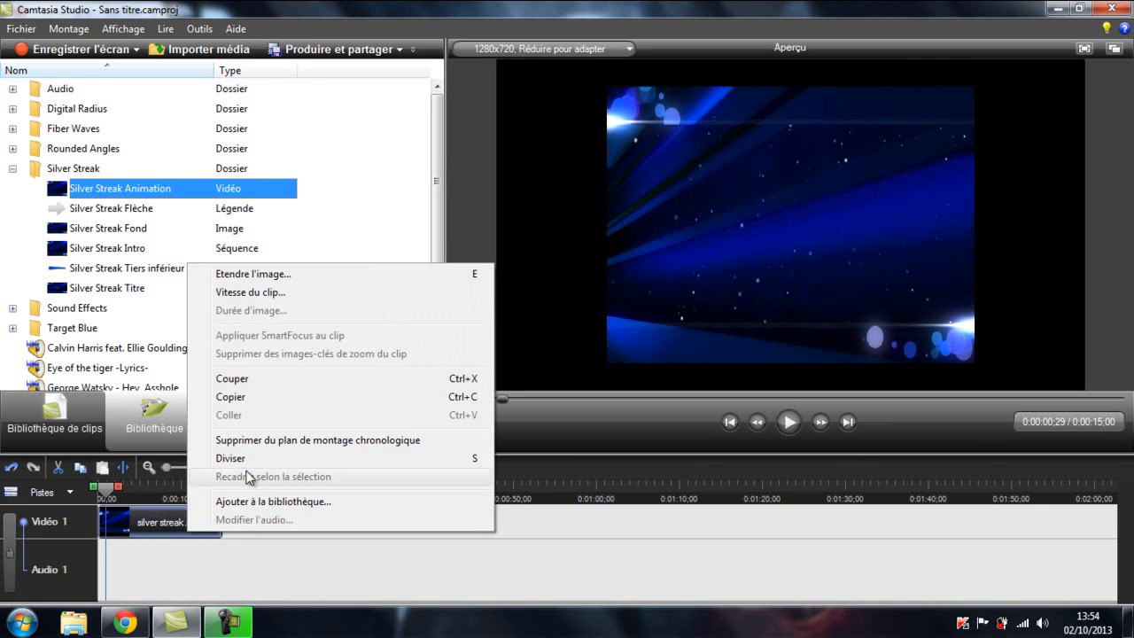
{"action": "left_click", "coordinate": [170, 588]}
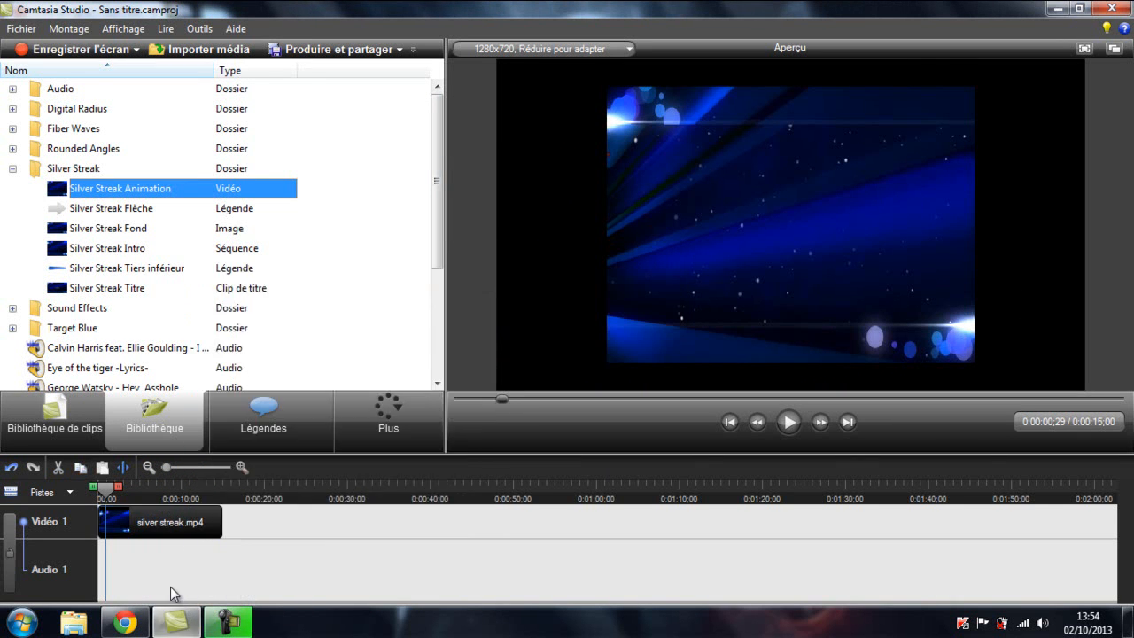
Step: Play the opening moments of the Silver Streak clip on the timeline
{"action": "left_click", "coordinate": [169, 536]}
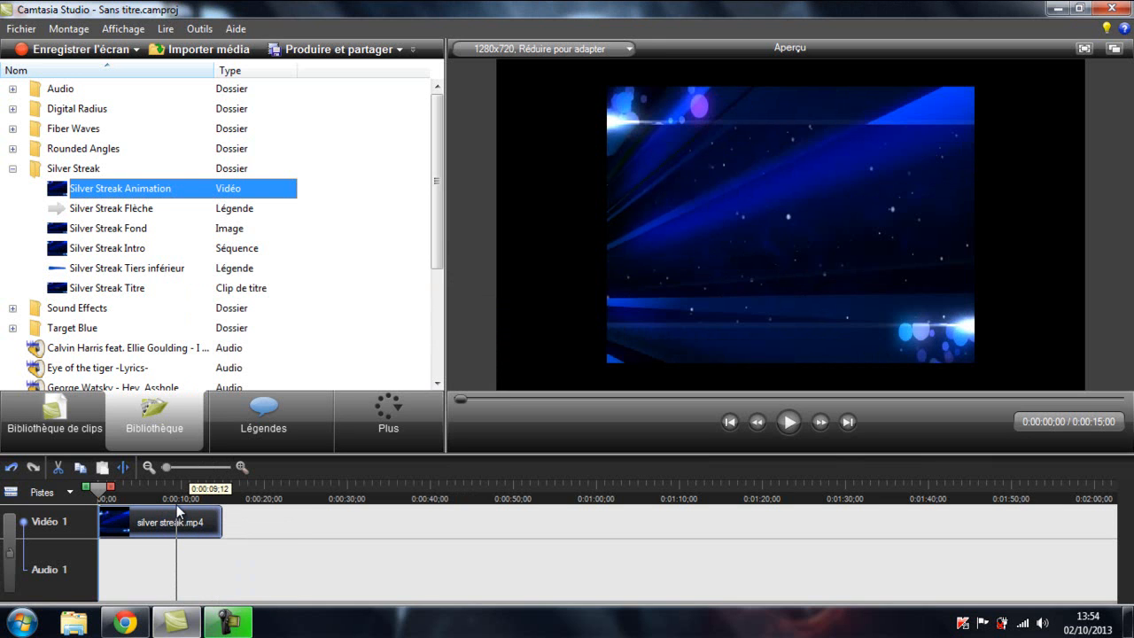
{"action": "left_click", "coordinate": [779, 427]}
{"action": "left_click", "coordinate": [151, 523]}
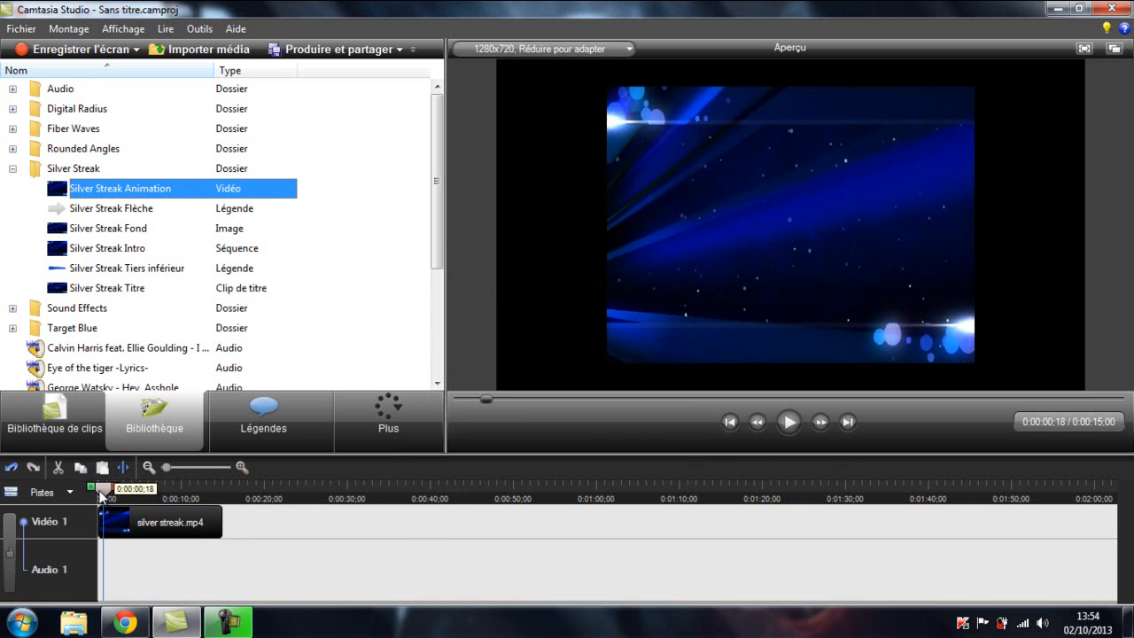
Step: Collapse the Silver Streak folder and preview the Mystique track from the Audio folder
{"action": "left_click", "coordinate": [13, 168]}
{"action": "key", "text": "F2"}
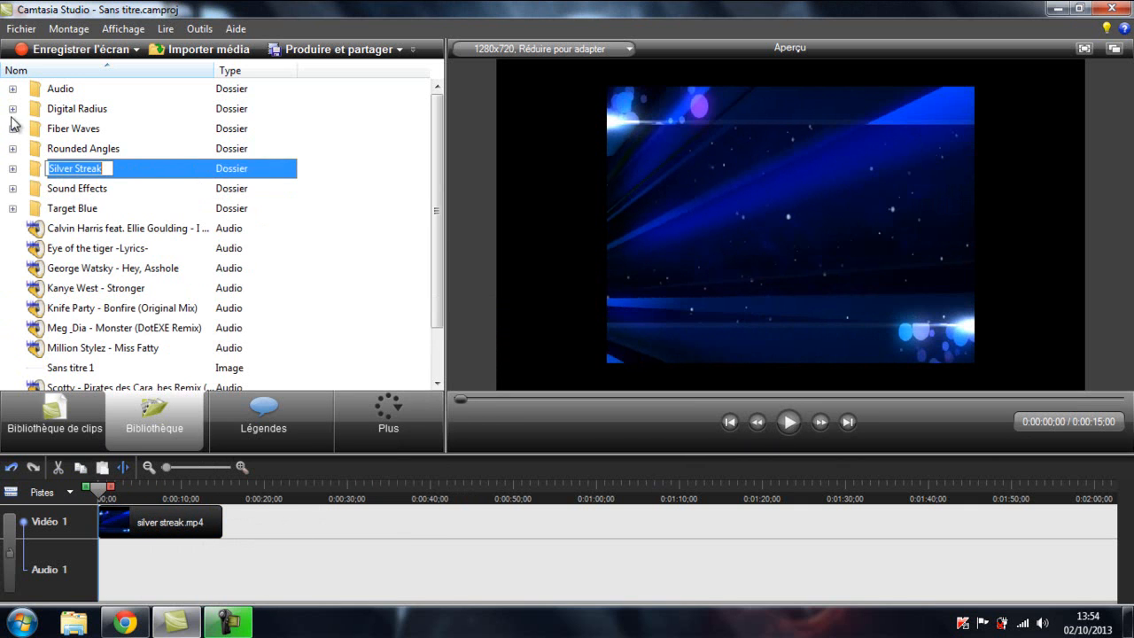
{"action": "key", "text": "Escape"}
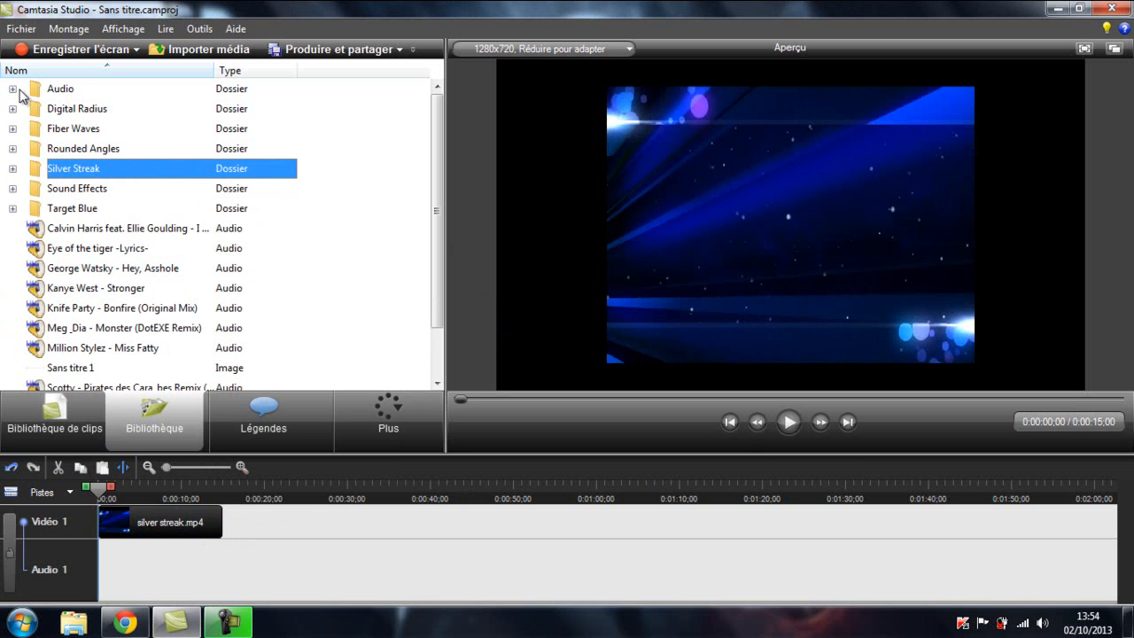
{"action": "left_click", "coordinate": [12, 90]}
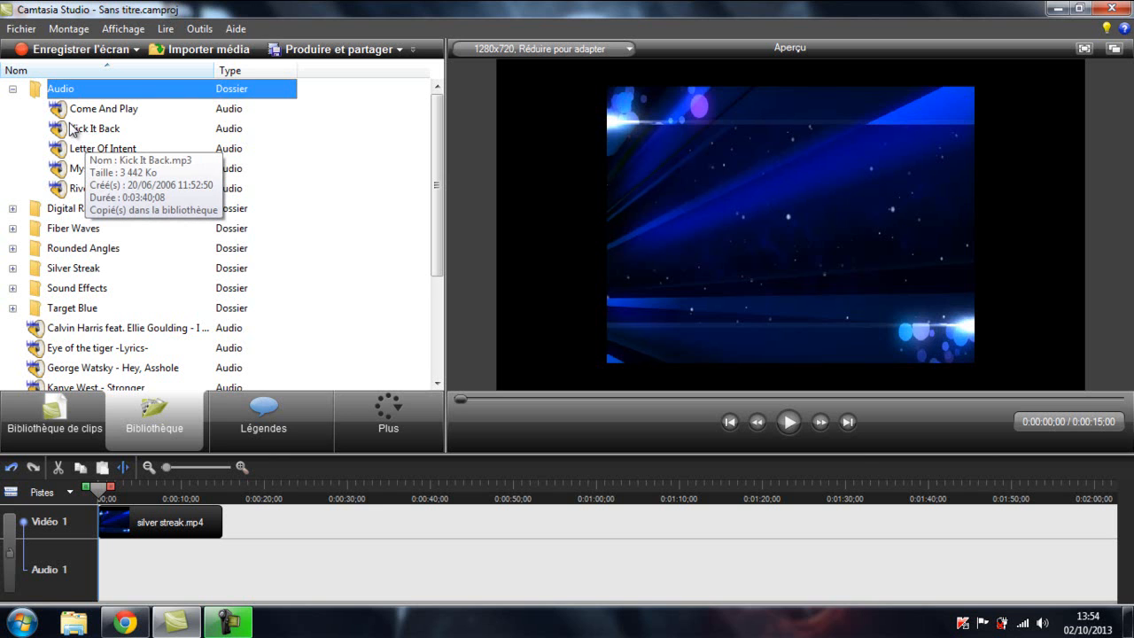
{"action": "mouse_move", "coordinate": [436, 170]}
{"action": "left_mouse_down"}
{"action": "mouse_move", "coordinate": [427, 269]}
{"action": "mouse_move", "coordinate": [434, 173]}
{"action": "left_mouse_up"}
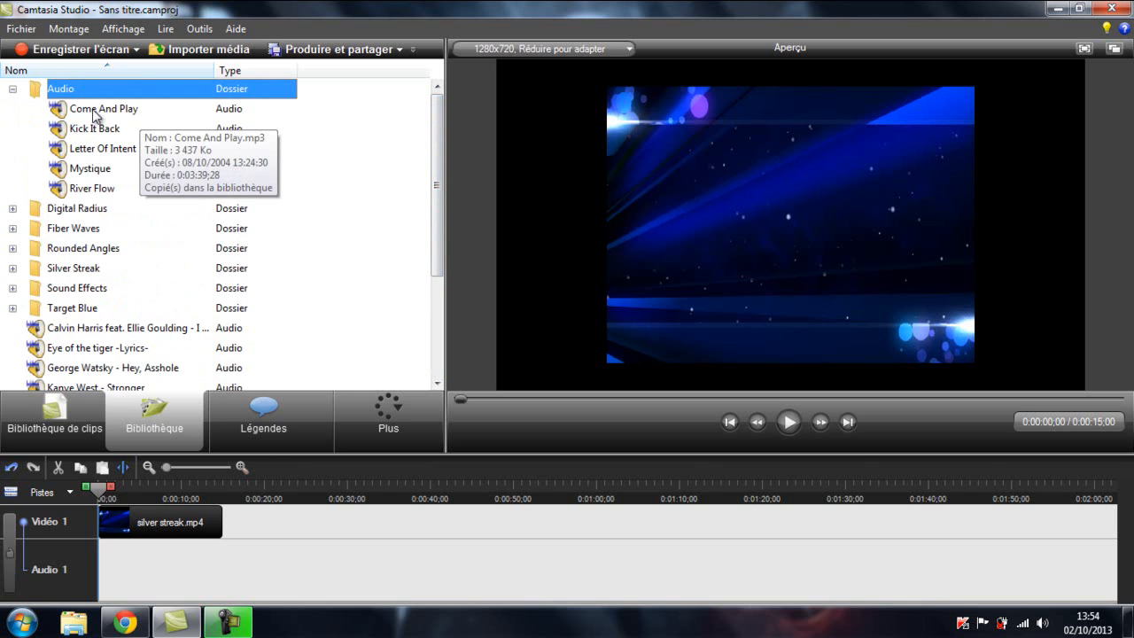
{"action": "left_click", "coordinate": [93, 169]}
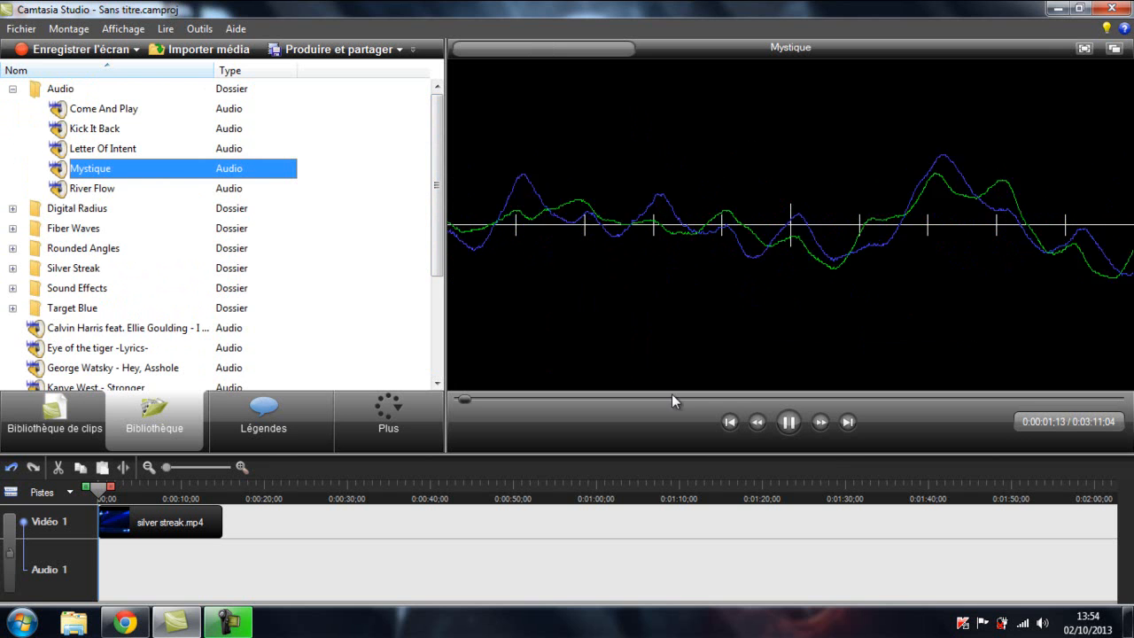
{"action": "left_click", "coordinate": [792, 424]}
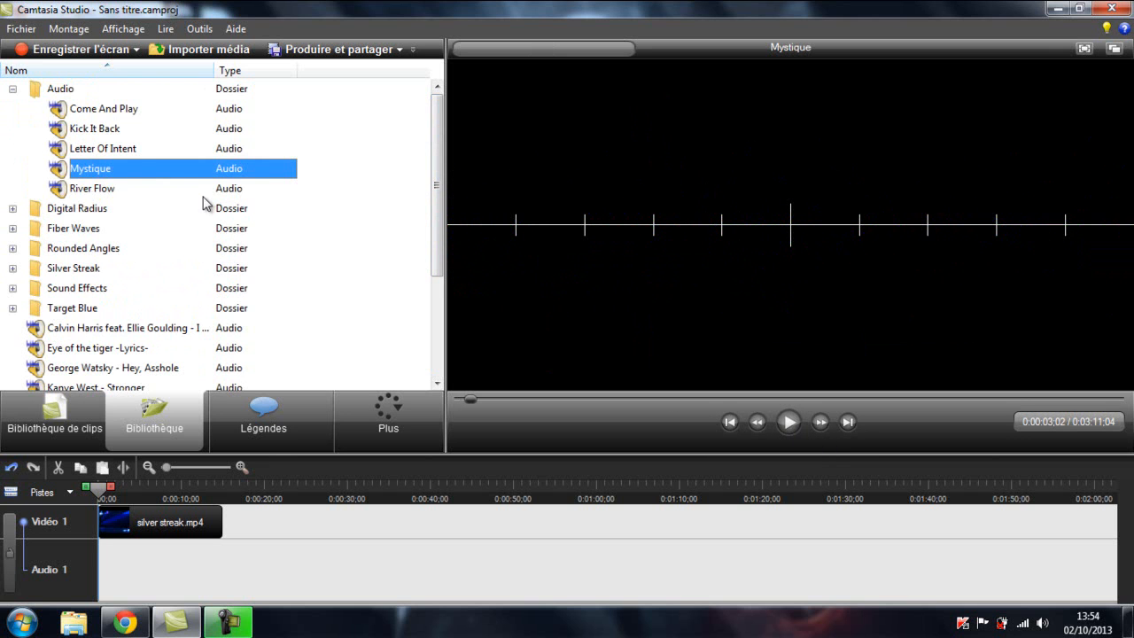
Step: Place the Mystique track near the start of the Audio 2 track on the timeline
{"action": "left_click_drag", "start_coordinate": [143, 170], "coordinate": [203, 182]}
{"action": "left_click_drag", "start_coordinate": [102, 173], "coordinate": [142, 466]}
{"action": "left_click_drag", "start_coordinate": [158, 556], "coordinate": [121, 520]}
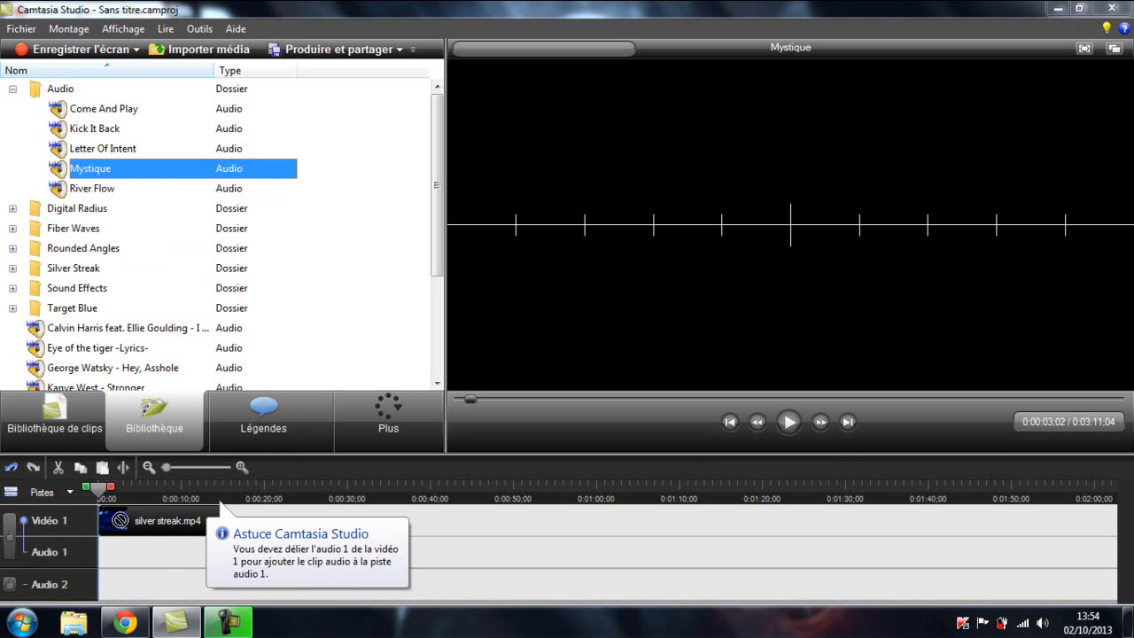
{"action": "left_click_drag", "start_coordinate": [126, 535], "coordinate": [101, 581]}
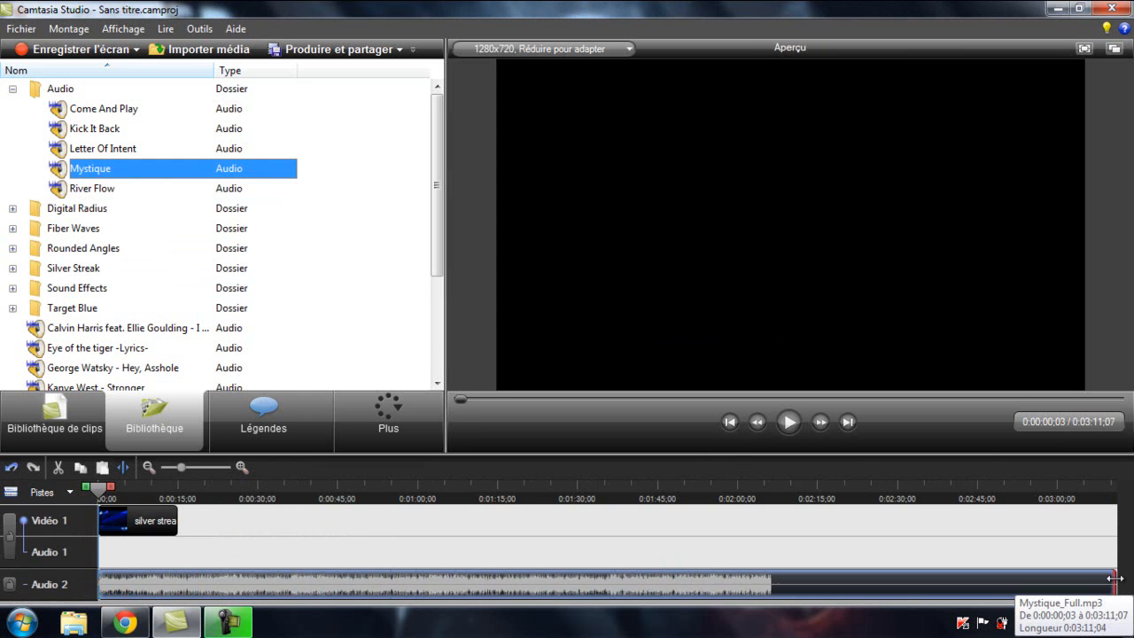
Step: Shorten the Mystique clip on Audio 2 so it ends with the Silver Streak video at about 15 seconds
{"action": "left_click_drag", "start_coordinate": [1107, 585], "coordinate": [177, 574]}
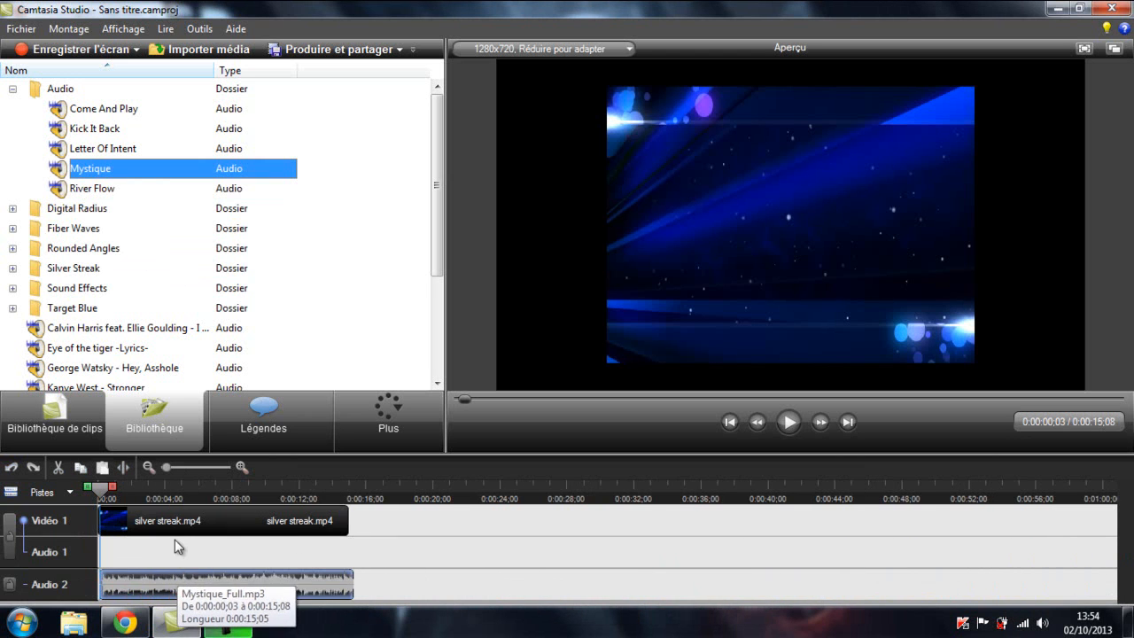
{"action": "left_click_drag", "start_coordinate": [99, 487], "coordinate": [343, 490]}
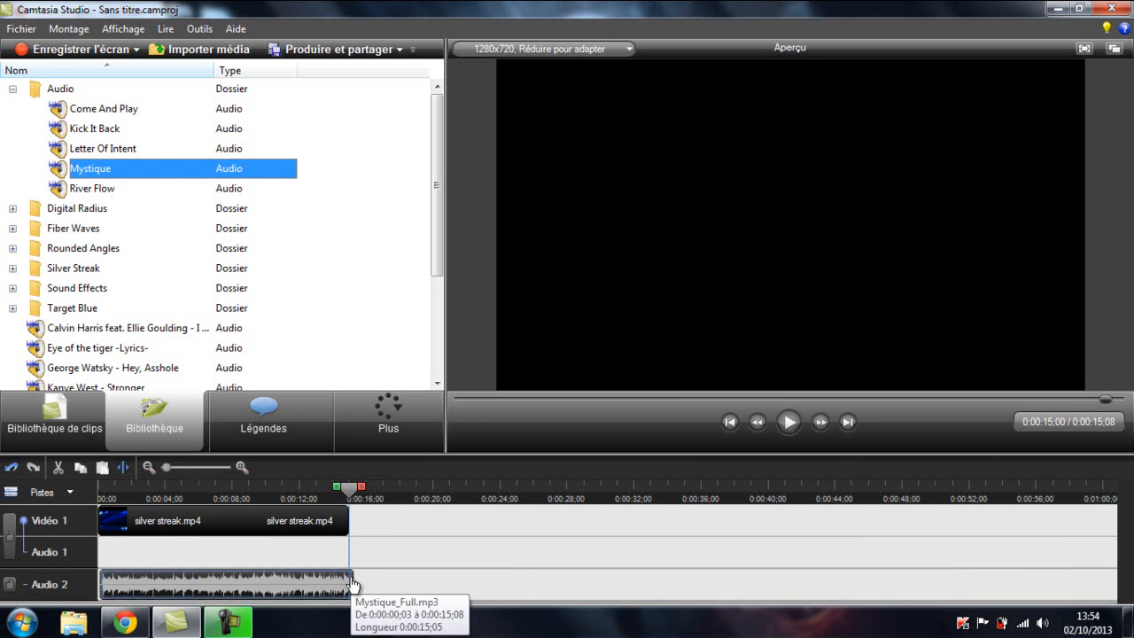
{"action": "left_click_drag", "start_coordinate": [347, 578], "coordinate": [348, 578]}
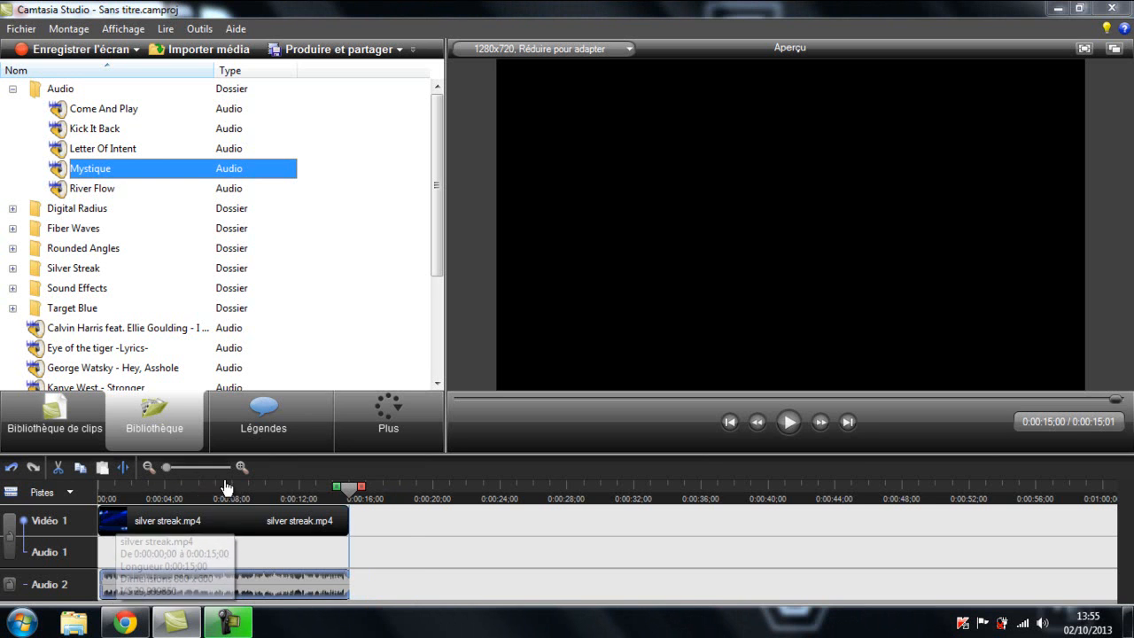
Step: Play the video with its music from the beginning, pause it and return the playhead to the start
{"action": "left_click", "coordinate": [339, 492]}
{"action": "left_click_drag", "start_coordinate": [339, 493], "coordinate": [91, 504]}
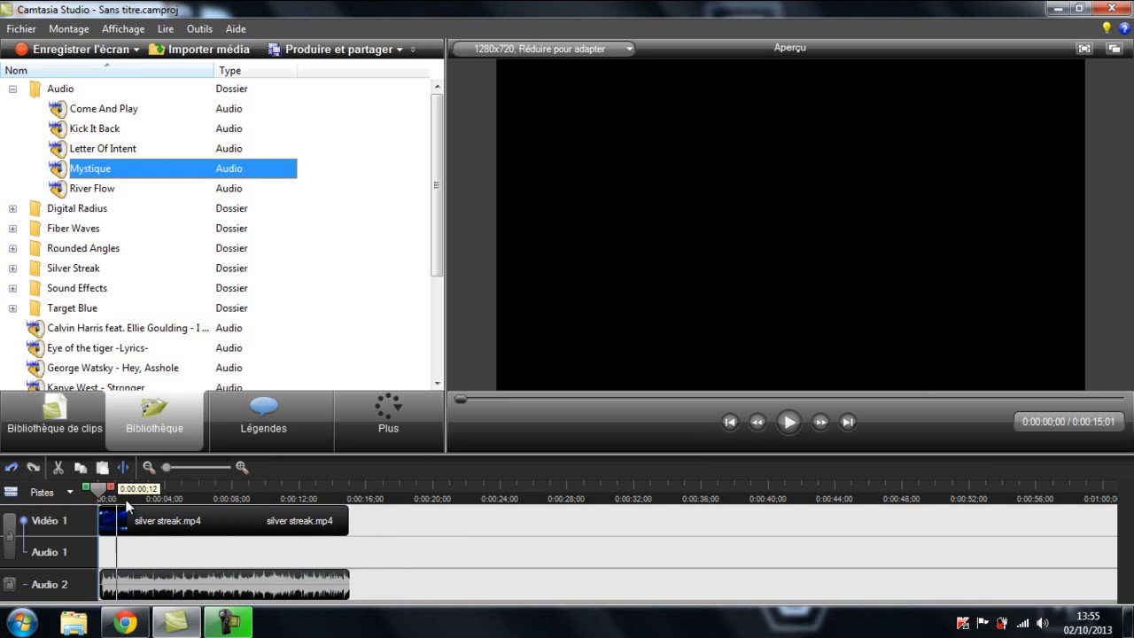
{"action": "left_click", "coordinate": [787, 424]}
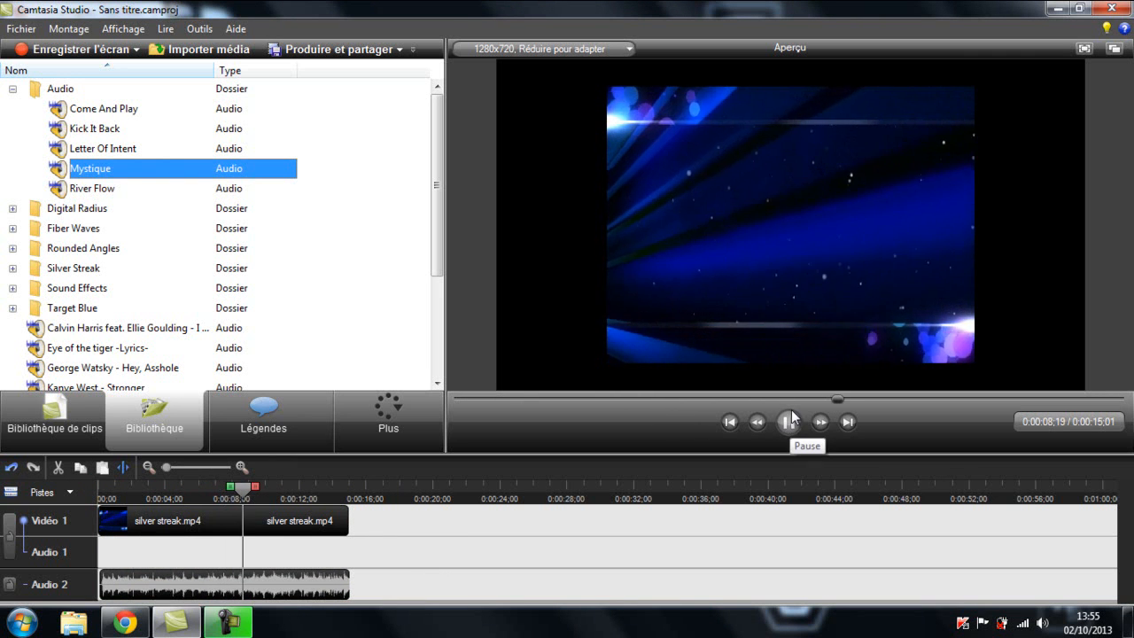
{"action": "left_click", "coordinate": [791, 420]}
{"action": "mouse_move", "coordinate": [248, 486]}
{"action": "left_mouse_down"}
{"action": "mouse_move", "coordinate": [259, 486]}
{"action": "mouse_move", "coordinate": [226, 486]}
{"action": "left_mouse_up"}
{"action": "left_click", "coordinate": [98, 493]}
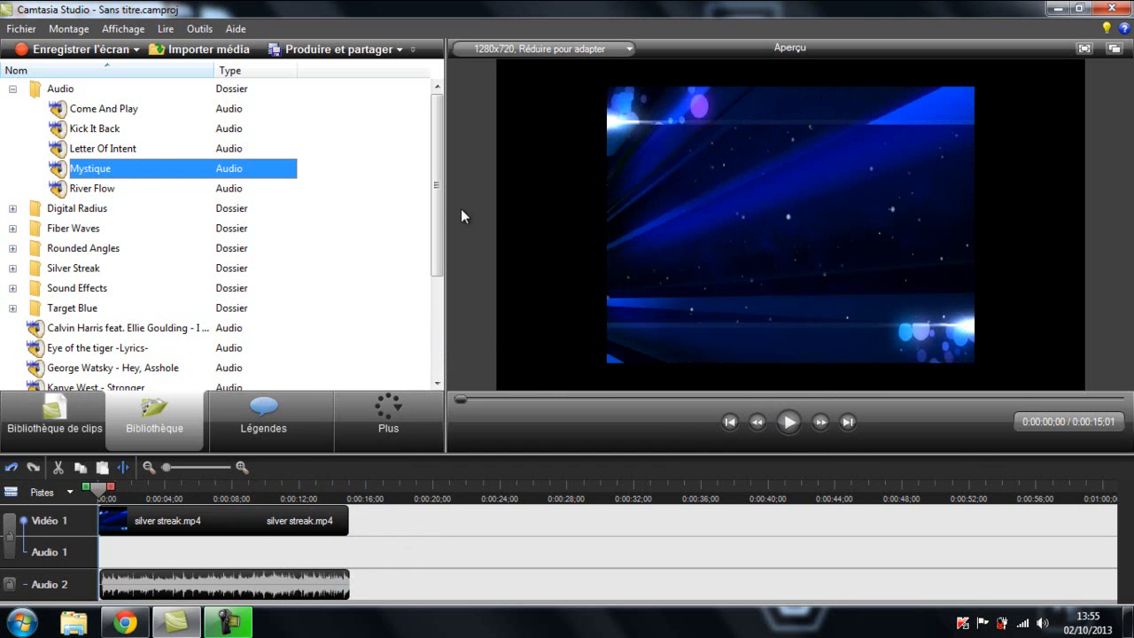
Step: Look at the options for the Kick It Back track in the library and collapse the Audio folder
{"action": "left_click", "coordinate": [73, 129]}
{"action": "right_click", "coordinate": [126, 245]}
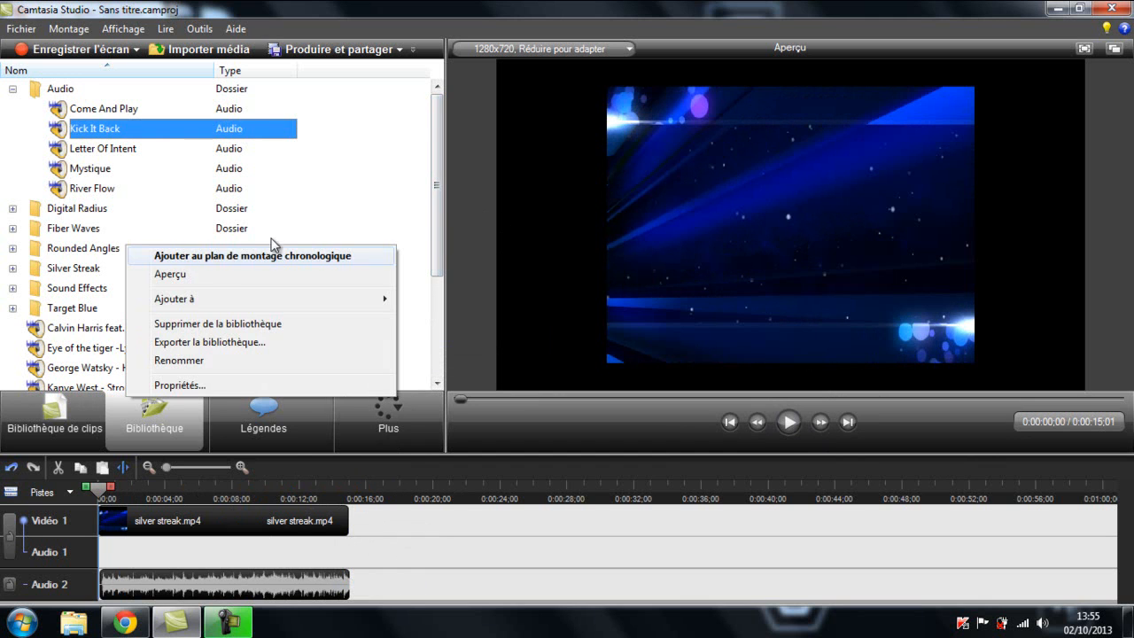
{"action": "left_click", "coordinate": [343, 214]}
{"action": "key", "text": "Up"}
{"action": "mouse_move", "coordinate": [364, 263]}
{"action": "left_mouse_down"}
{"action": "mouse_move", "coordinate": [367, 278]}
{"action": "mouse_move", "coordinate": [360, 253]}
{"action": "mouse_move", "coordinate": [284, 171]}
{"action": "mouse_move", "coordinate": [272, 86]}
{"action": "mouse_move", "coordinate": [328, 87]}
{"action": "left_mouse_up"}
{"action": "double_click", "coordinate": [331, 93]}
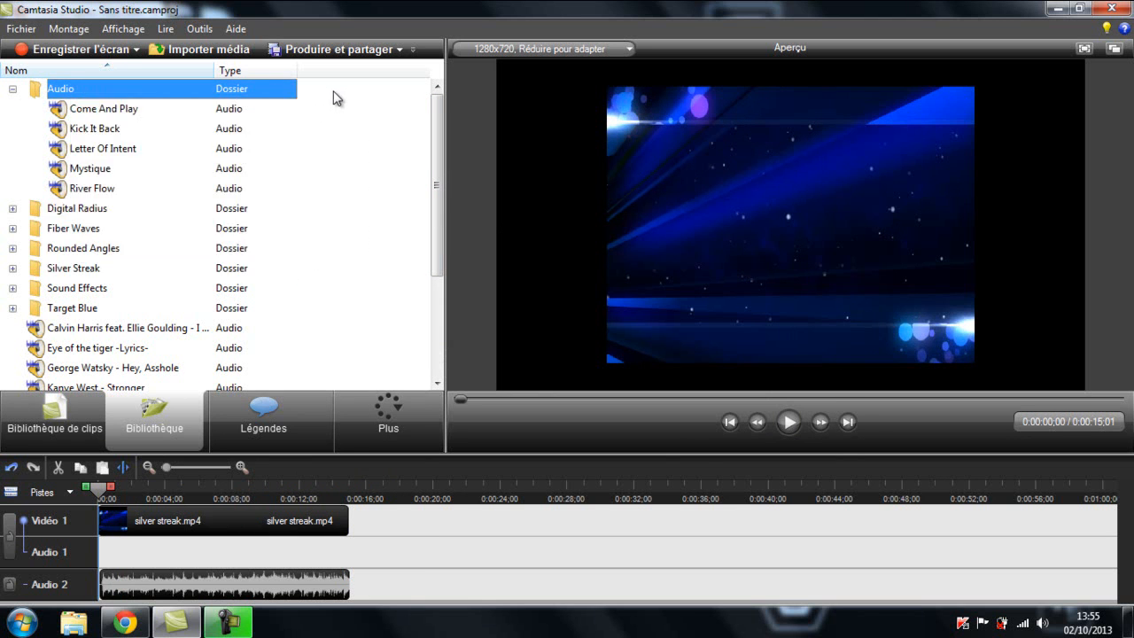
{"action": "left_click", "coordinate": [409, 194]}
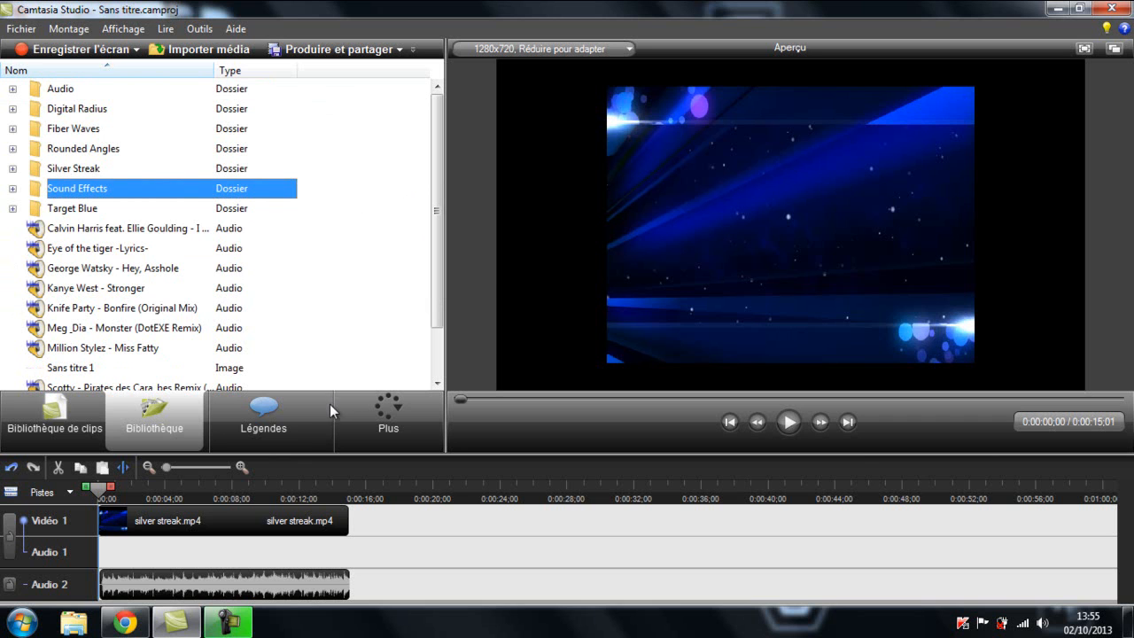
Step: View the list of additional editing features, such as Zoom-n-Pan, Audio and Sous-titres, without choosing one
{"action": "left_click", "coordinate": [420, 428]}
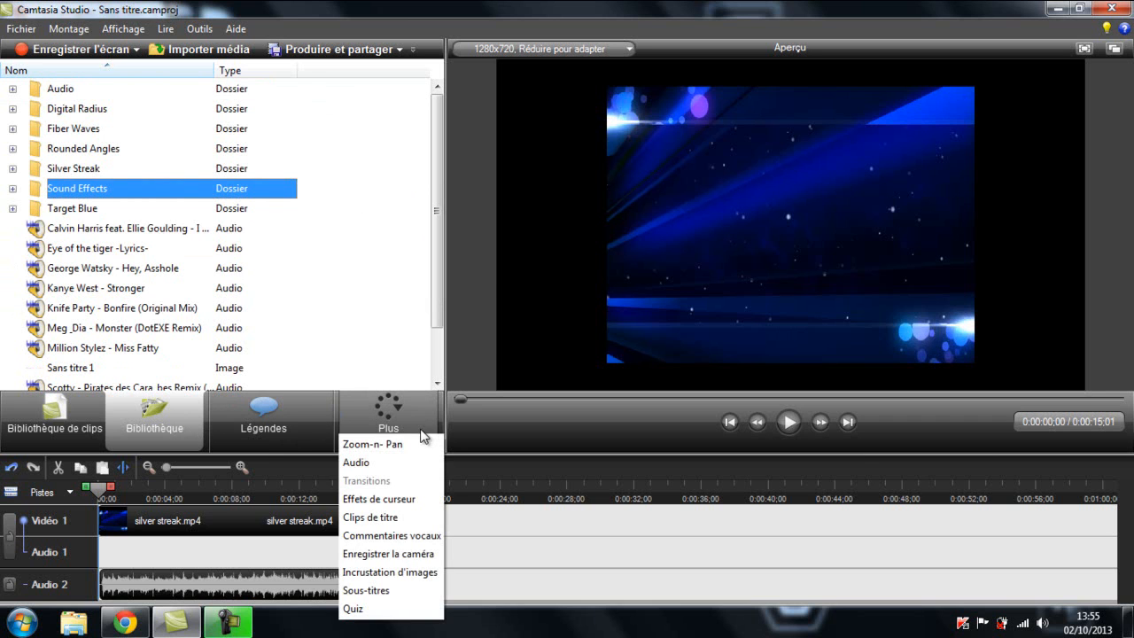
{"action": "left_click", "coordinate": [380, 408]}
{"action": "left_click", "coordinate": [377, 405]}
{"action": "left_click", "coordinate": [383, 408]}
{"action": "left_click", "coordinate": [355, 366]}
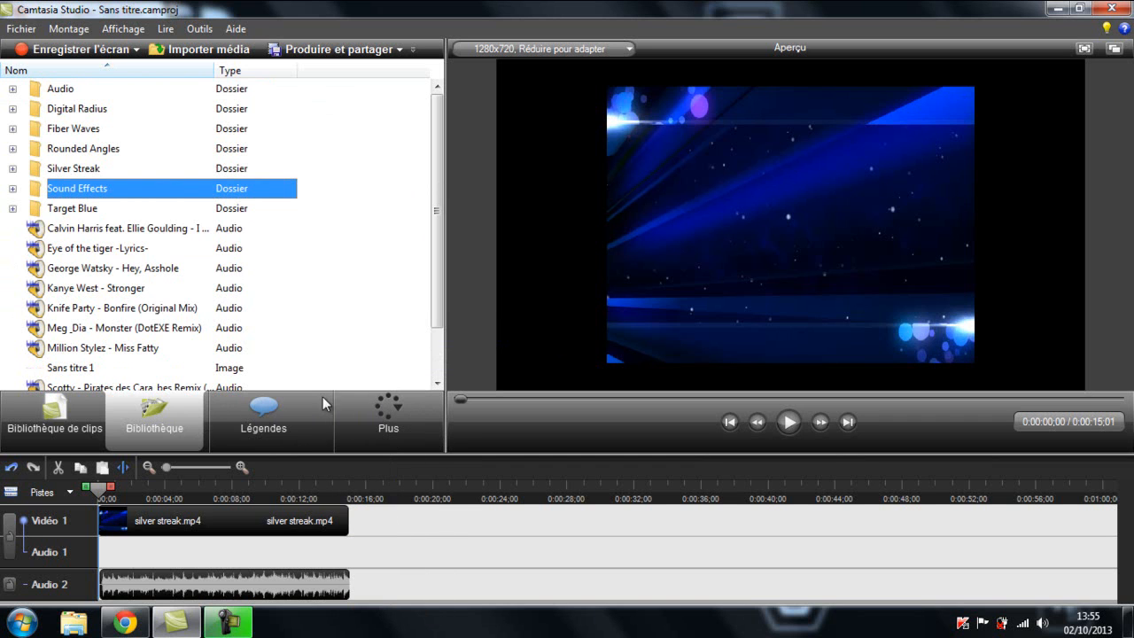
Step: Add an arrow caption at the start of the video and move it near the picture's centre, at about X 441, Y 323
{"action": "left_click", "coordinate": [263, 418]}
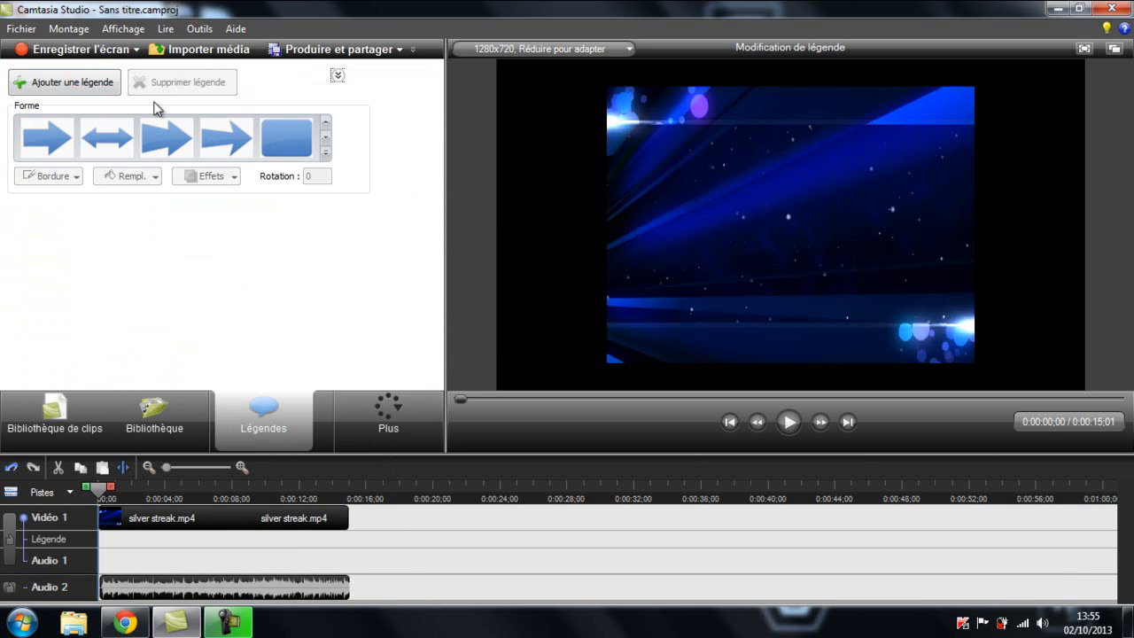
{"action": "left_click", "coordinate": [94, 93]}
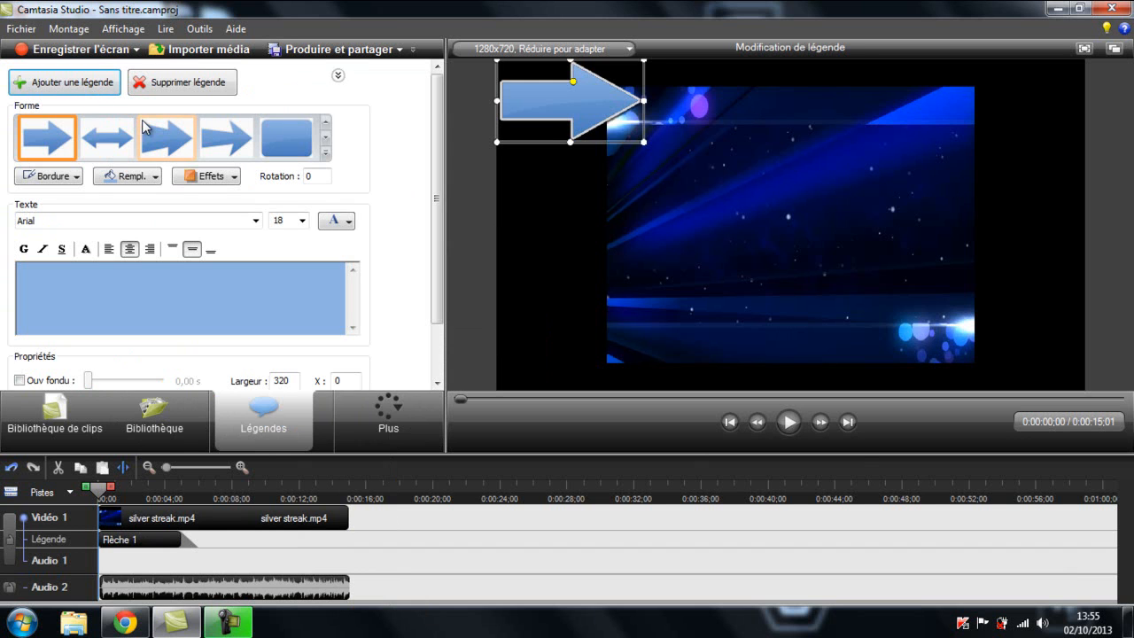
{"action": "left_click_drag", "start_coordinate": [617, 101], "coordinate": [822, 249]}
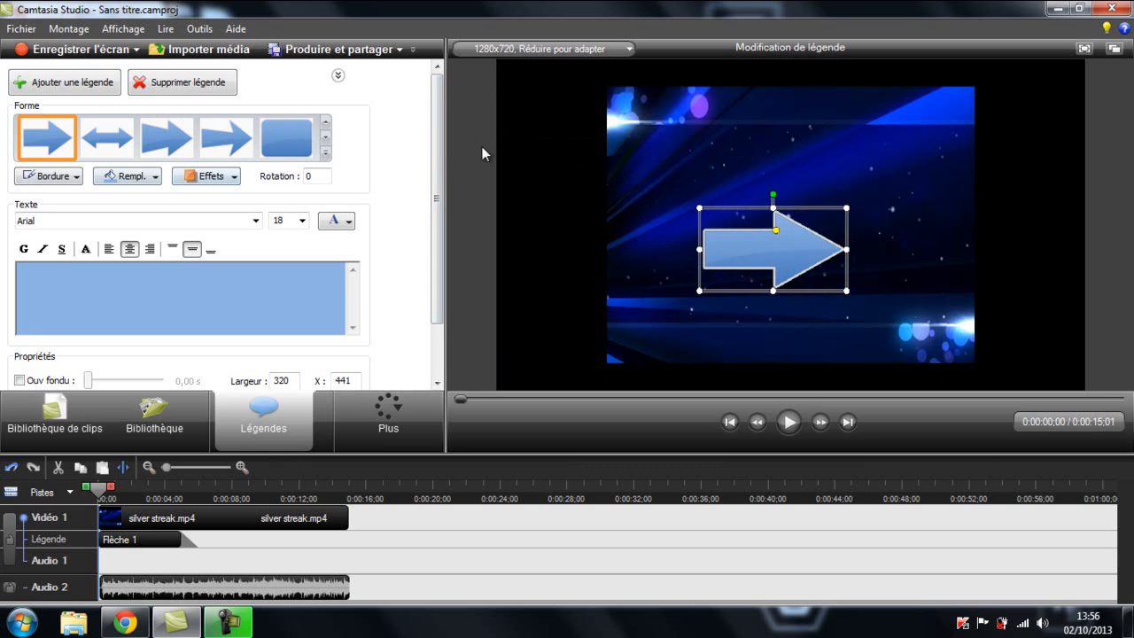
Step: Turn off the arrow caption's fade-out and extend it to the end of the Silver Streak clip
{"action": "left_click_drag", "start_coordinate": [441, 141], "coordinate": [440, 195]}
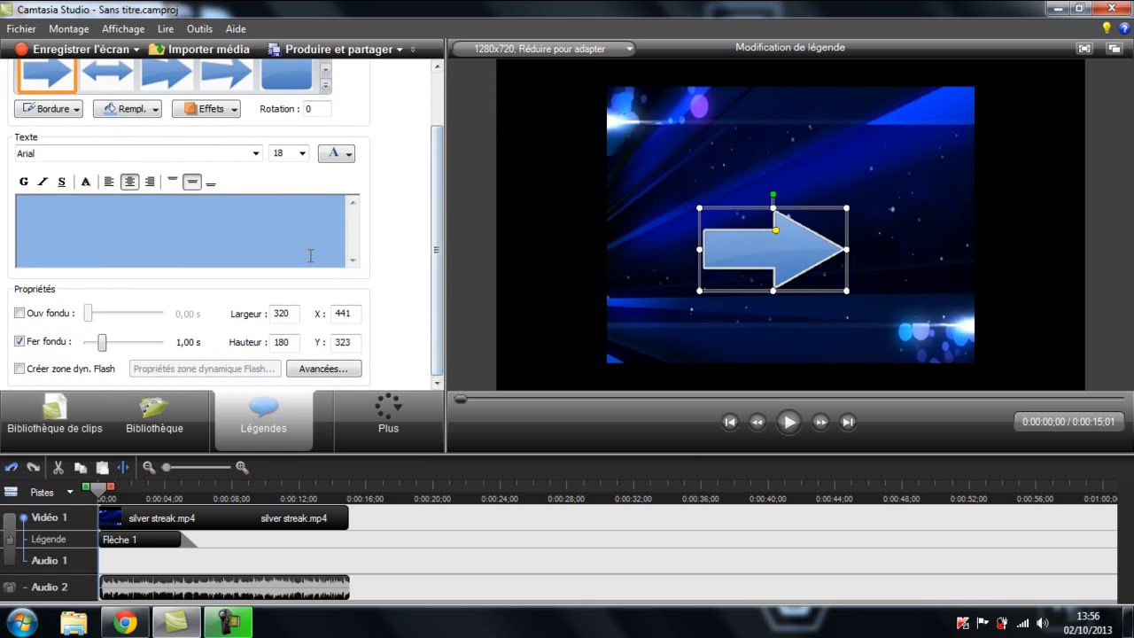
{"action": "left_click_drag", "start_coordinate": [441, 226], "coordinate": [444, 125]}
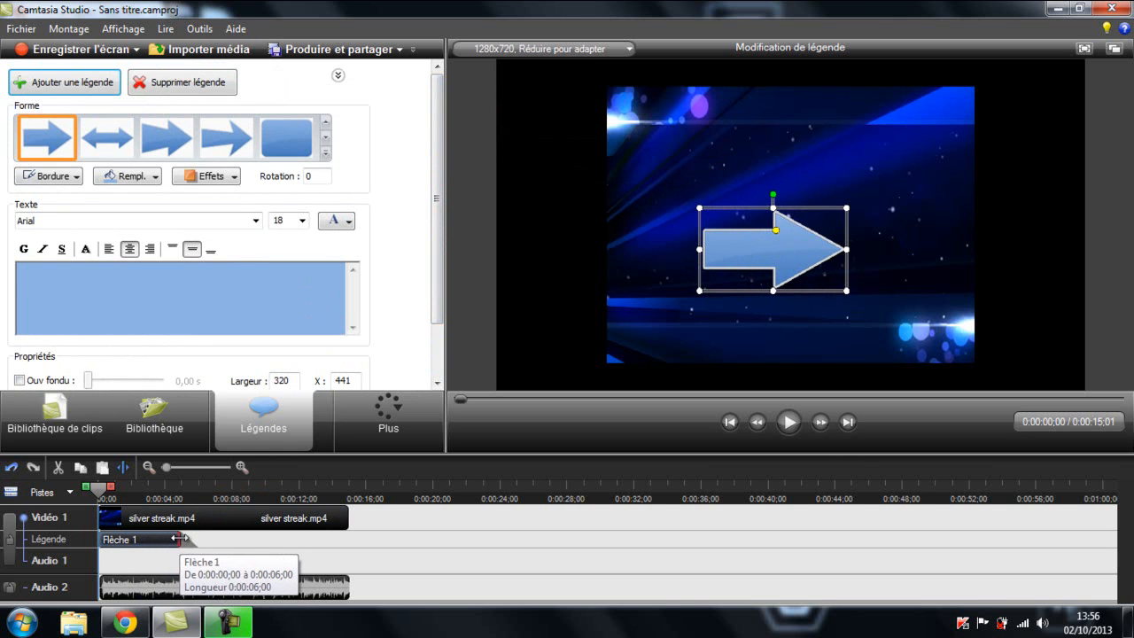
{"action": "left_click_drag", "start_coordinate": [438, 205], "coordinate": [438, 250]}
{"action": "left_click", "coordinate": [19, 342]}
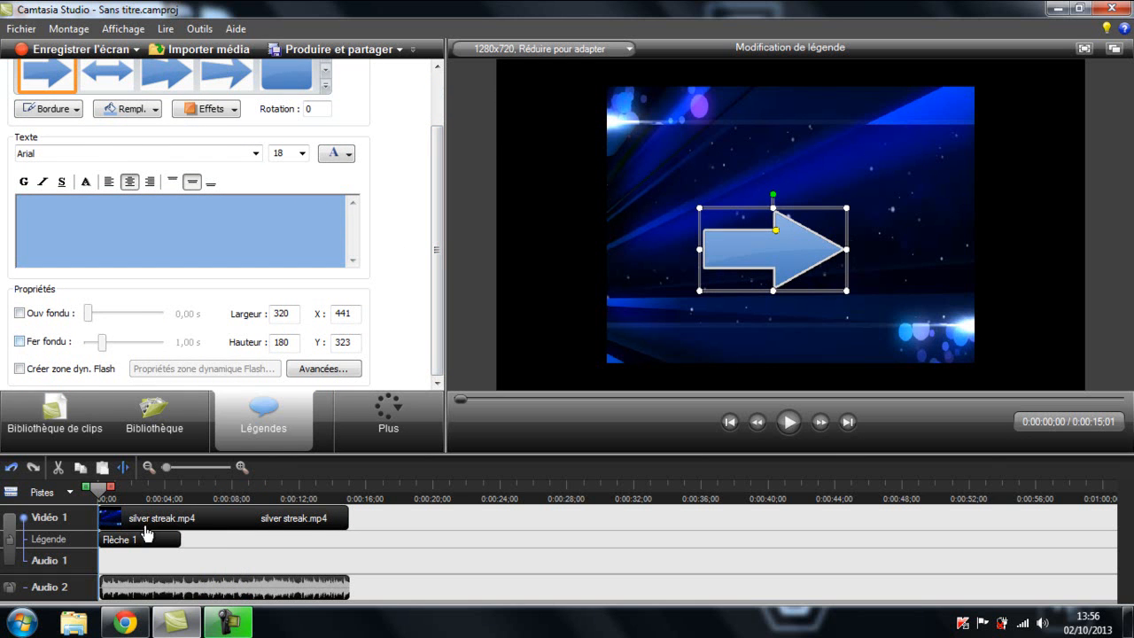
{"action": "left_click_drag", "start_coordinate": [177, 539], "coordinate": [352, 544]}
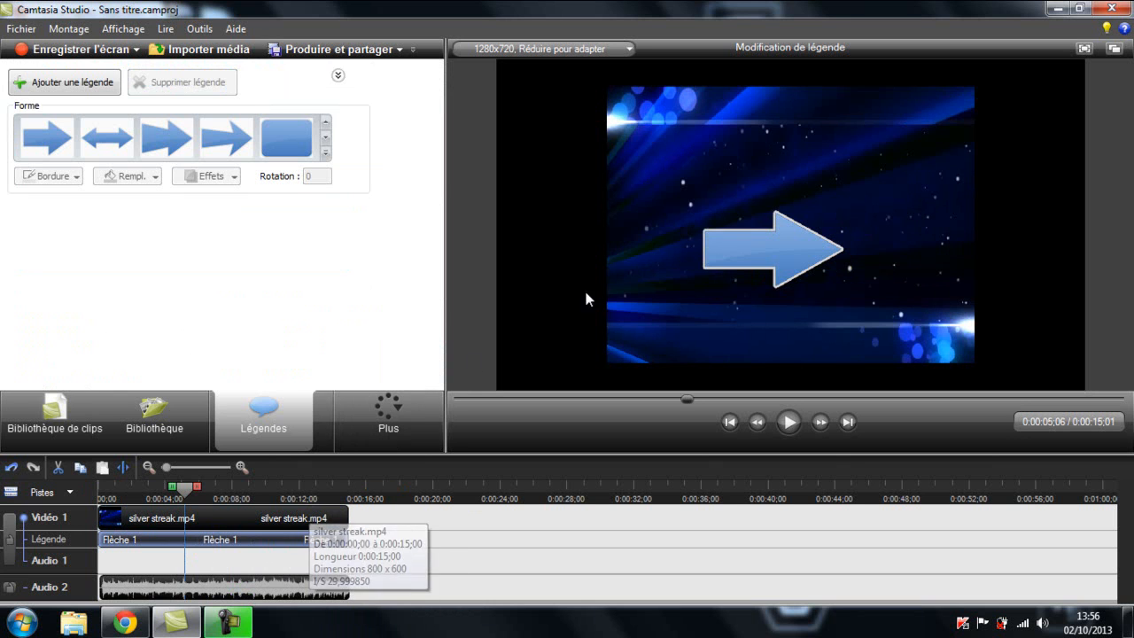
Step: Move the arrow caption slightly up and to the right over the video, to about X 481
{"action": "left_click", "coordinate": [791, 250]}
{"action": "left_click_drag", "start_coordinate": [790, 249], "coordinate": [809, 229]}
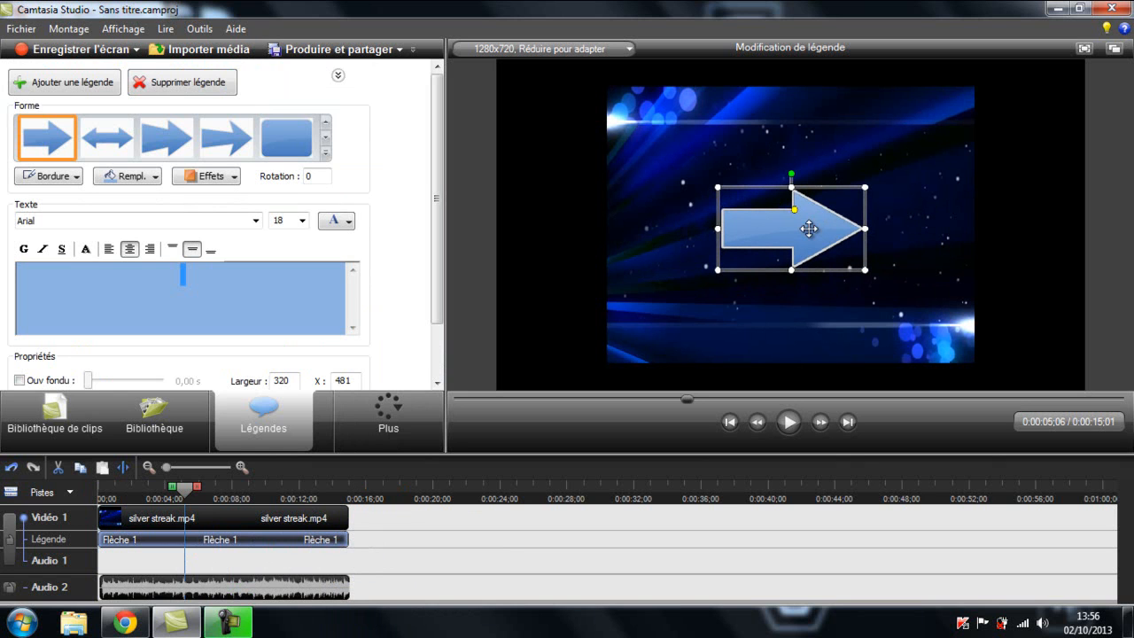
Step: Change the arrow caption to the filled rounded rectangle shape and enlarge it over the video to about 546 wide at X 389
{"action": "left_click", "coordinate": [327, 155]}
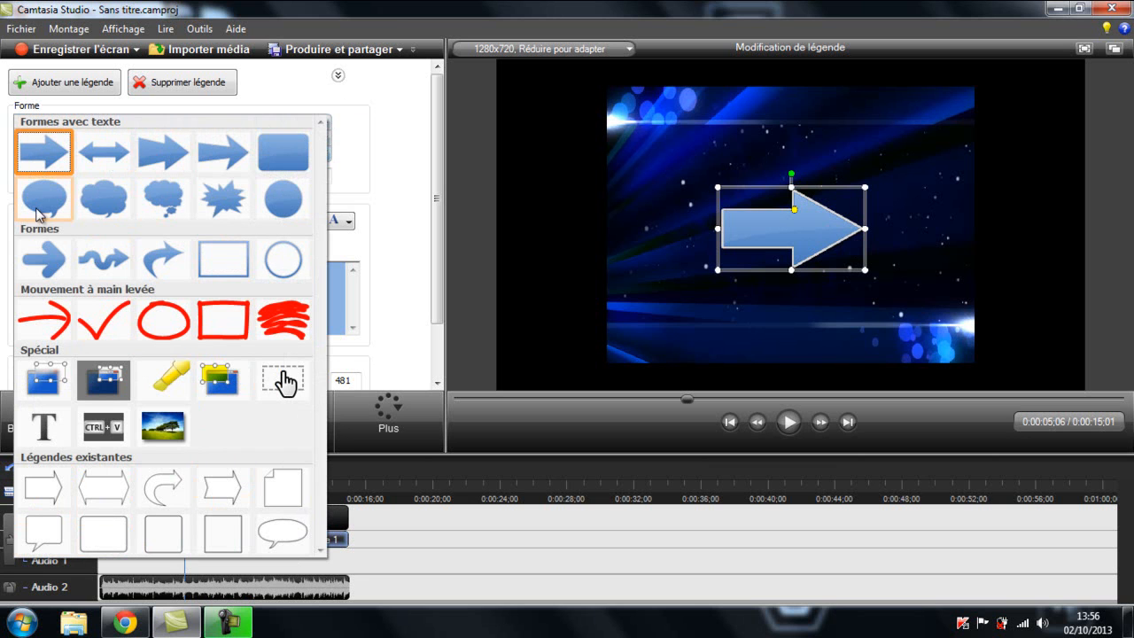
{"action": "left_click", "coordinate": [289, 160]}
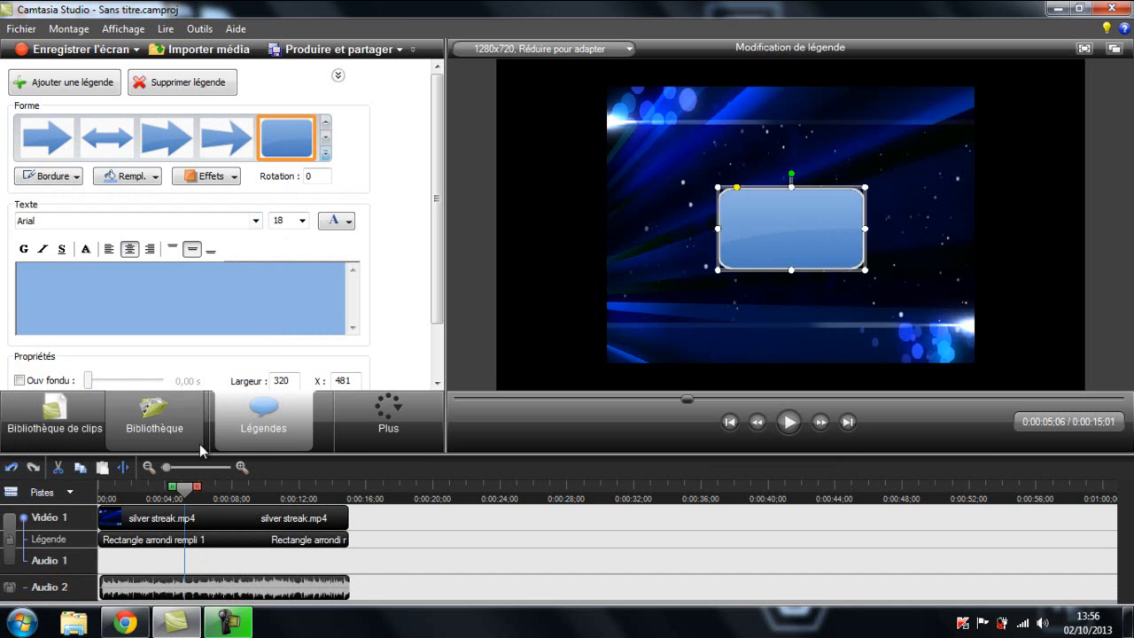
{"action": "mouse_move", "coordinate": [789, 228]}
{"action": "left_mouse_down"}
{"action": "mouse_move", "coordinate": [775, 292]}
{"action": "mouse_move", "coordinate": [778, 230]}
{"action": "left_mouse_up"}
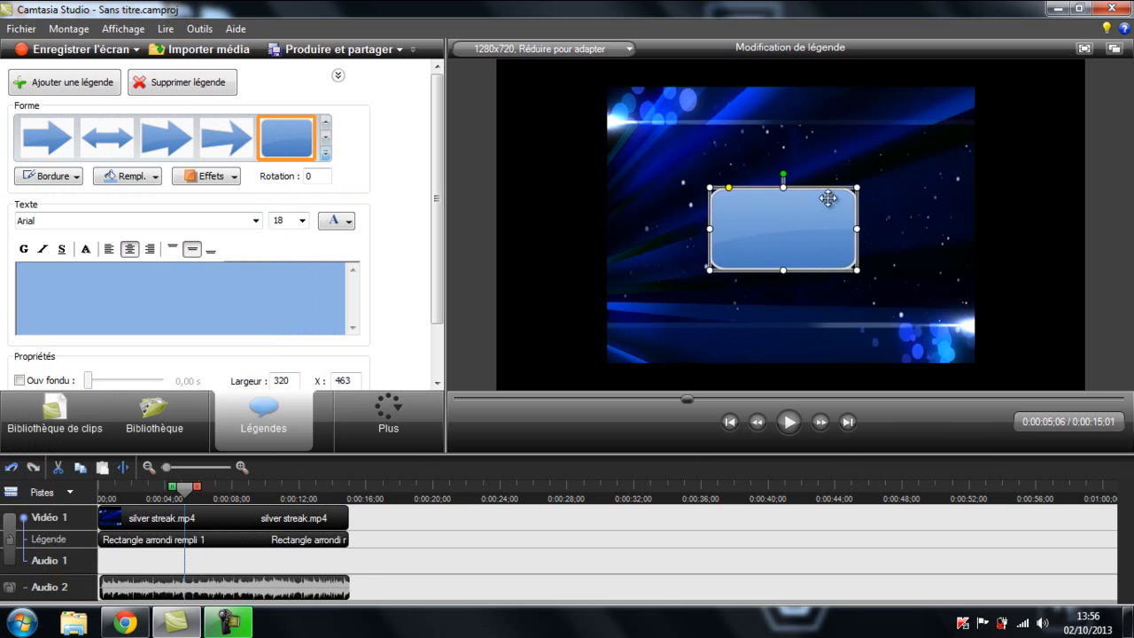
{"action": "left_click_drag", "start_coordinate": [856, 187], "coordinate": [926, 155]}
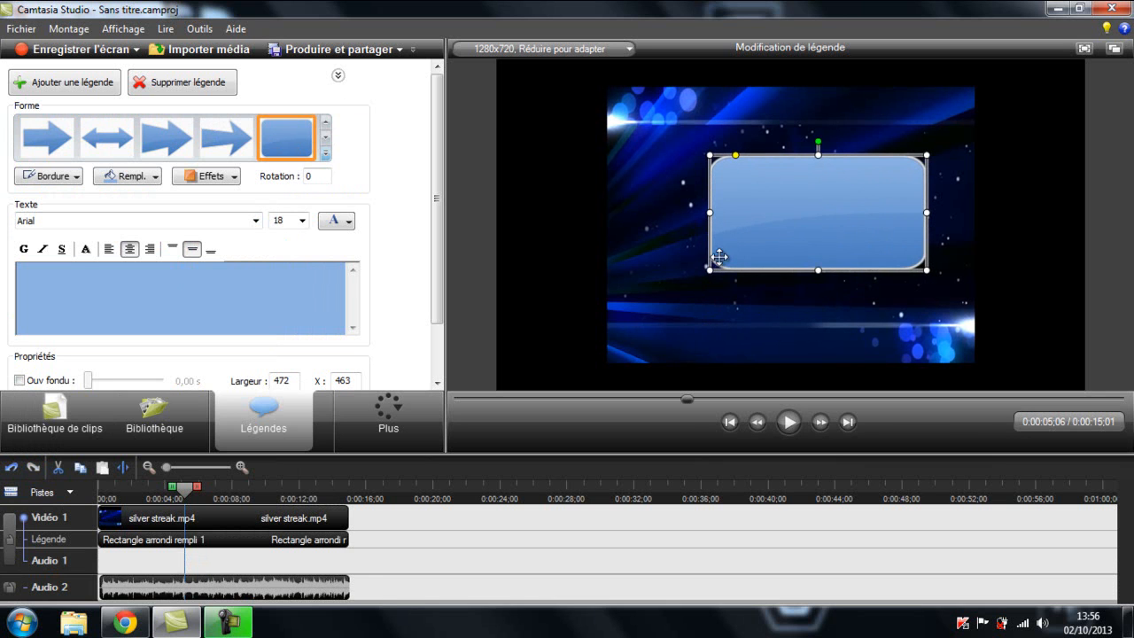
{"action": "left_click_drag", "start_coordinate": [693, 279], "coordinate": [676, 294]}
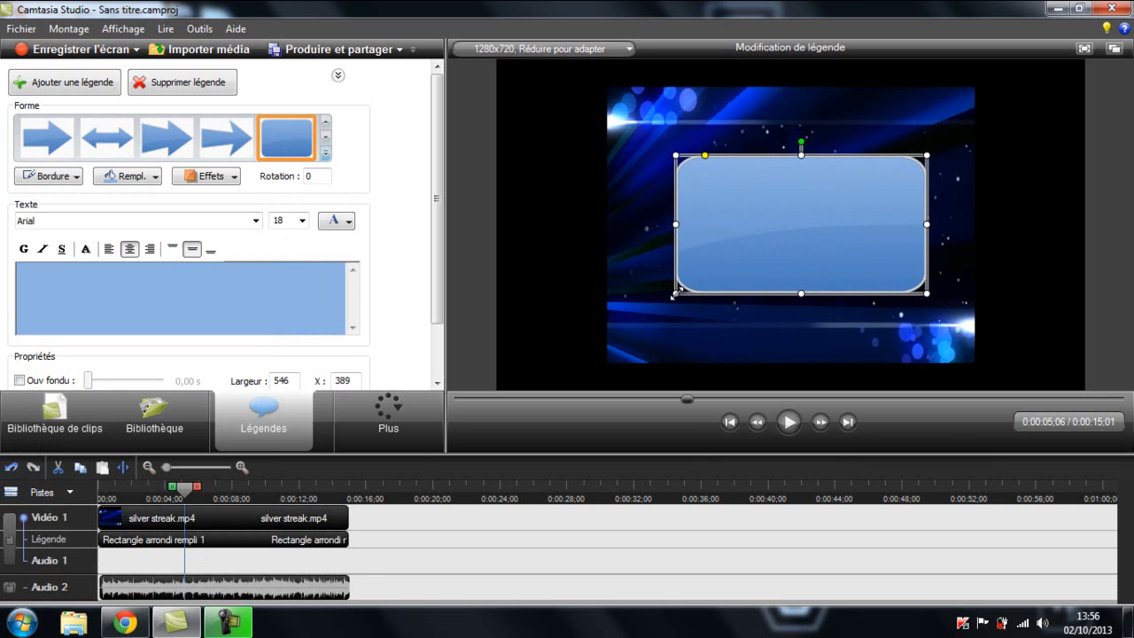
Step: Remove the border and the fill from the rounded rectangle caption
{"action": "left_click", "coordinate": [57, 179]}
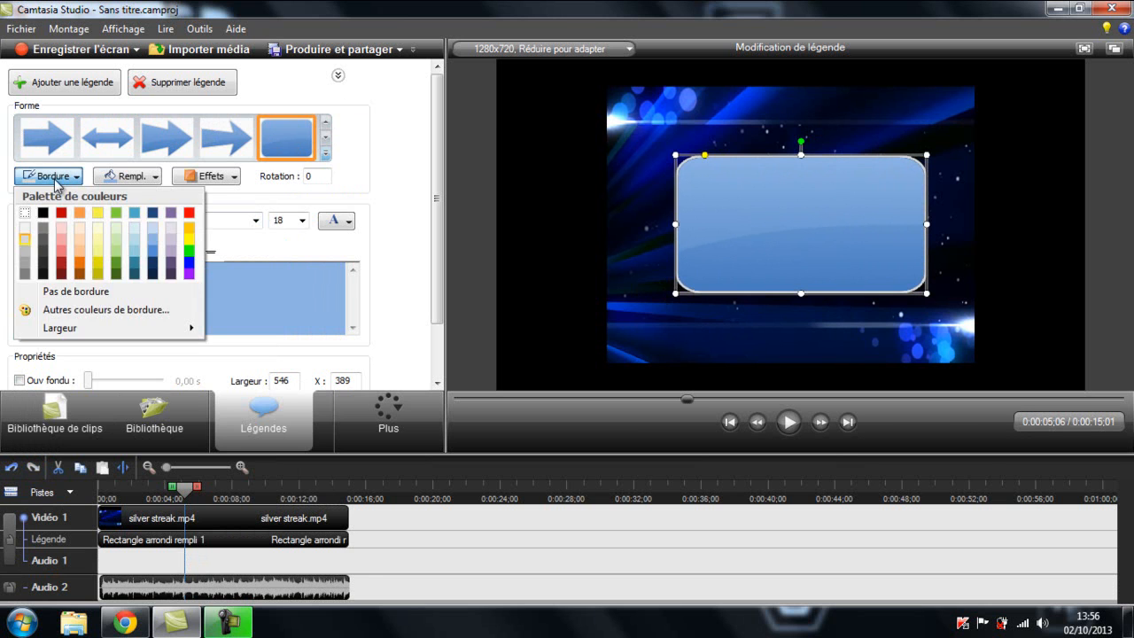
{"action": "left_click", "coordinate": [56, 182]}
{"action": "left_click", "coordinate": [56, 181]}
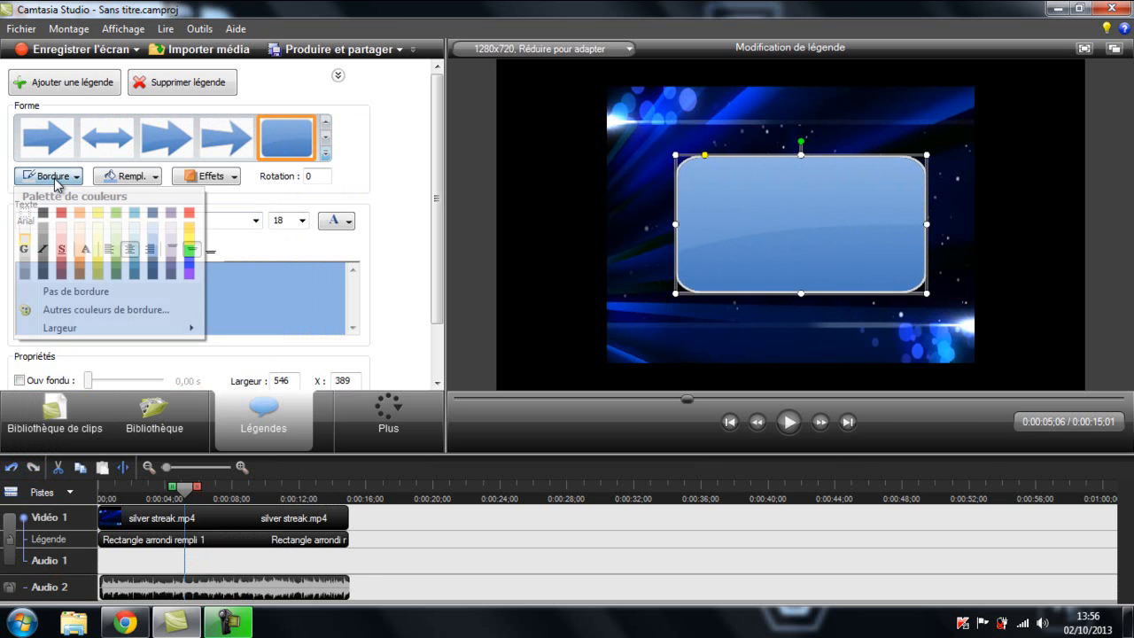
{"action": "left_click", "coordinate": [56, 293]}
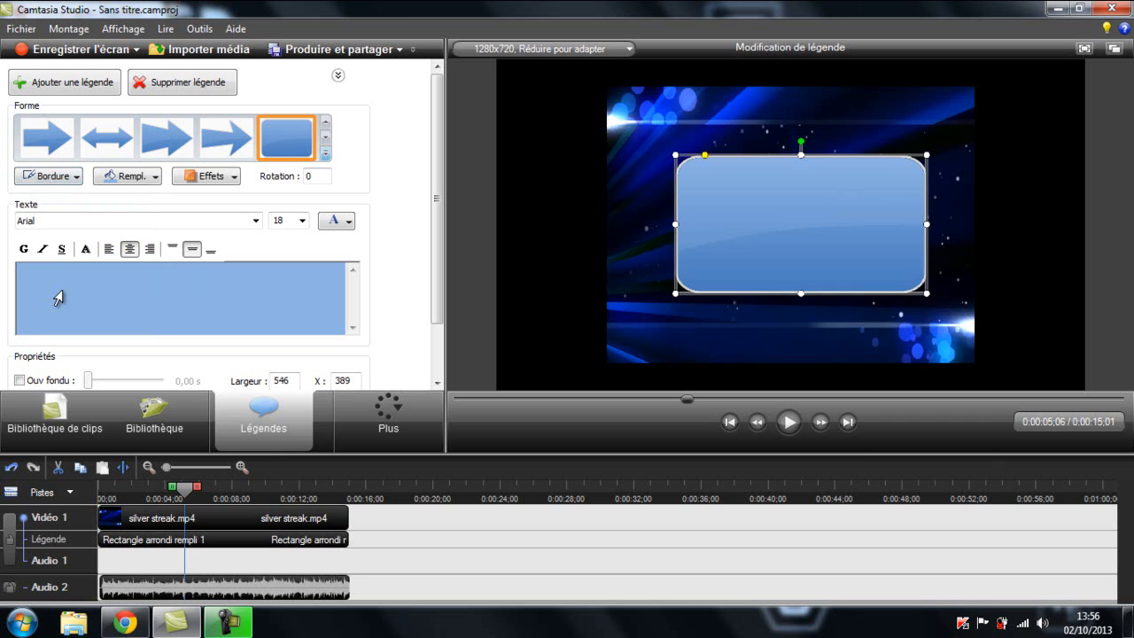
{"action": "left_click", "coordinate": [139, 177]}
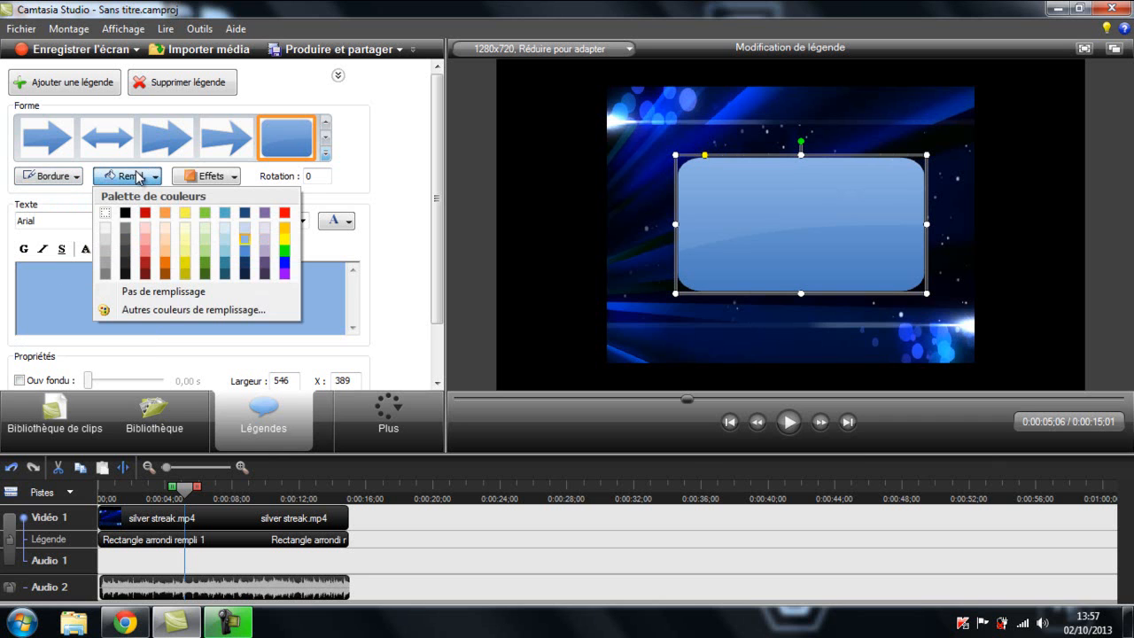
{"action": "left_click", "coordinate": [144, 293]}
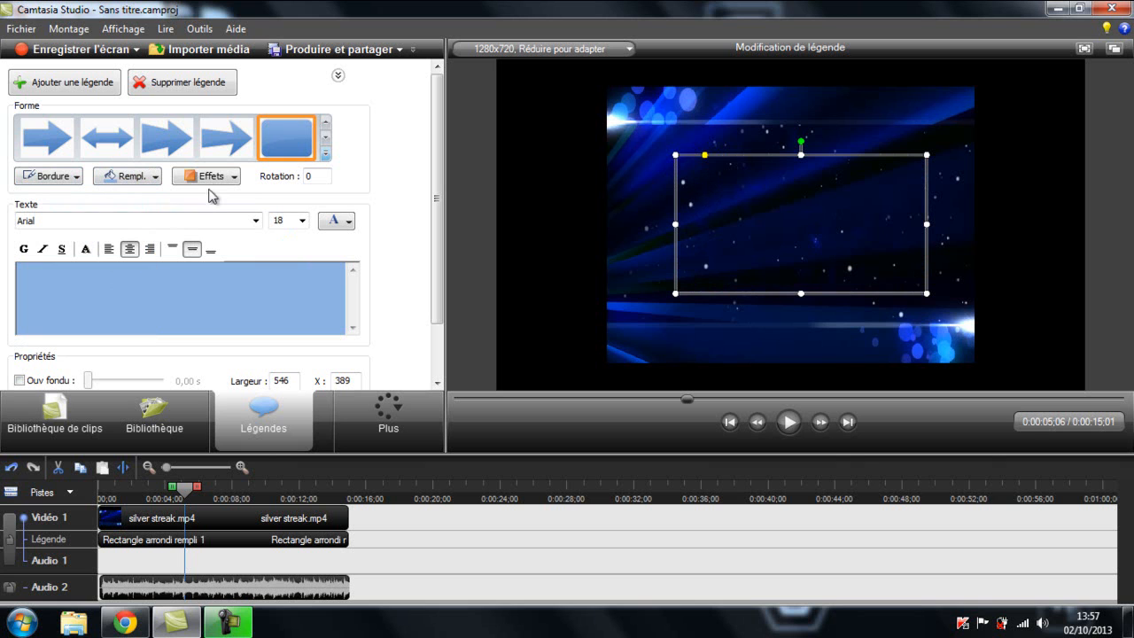
Step: Move the caption slightly left and down, to about X 366, and enter the text "TheSparrowGam3r Présente"
{"action": "left_click_drag", "start_coordinate": [715, 215], "coordinate": [705, 218]}
{"action": "left_click", "coordinate": [134, 301]}
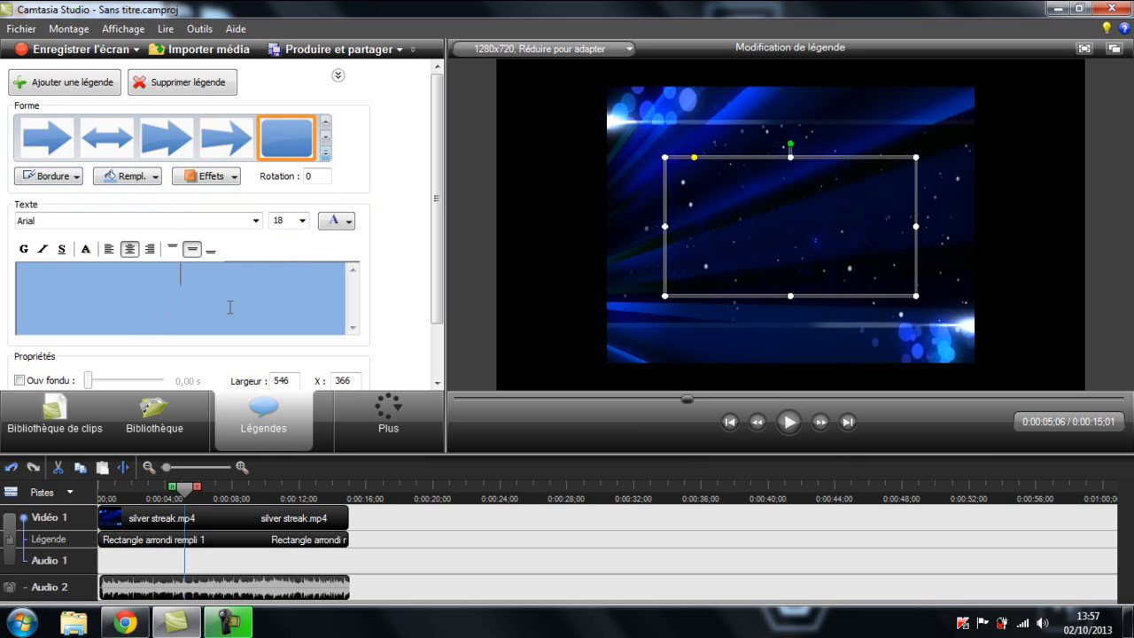
{"action": "type", "text": "TheSparro"}
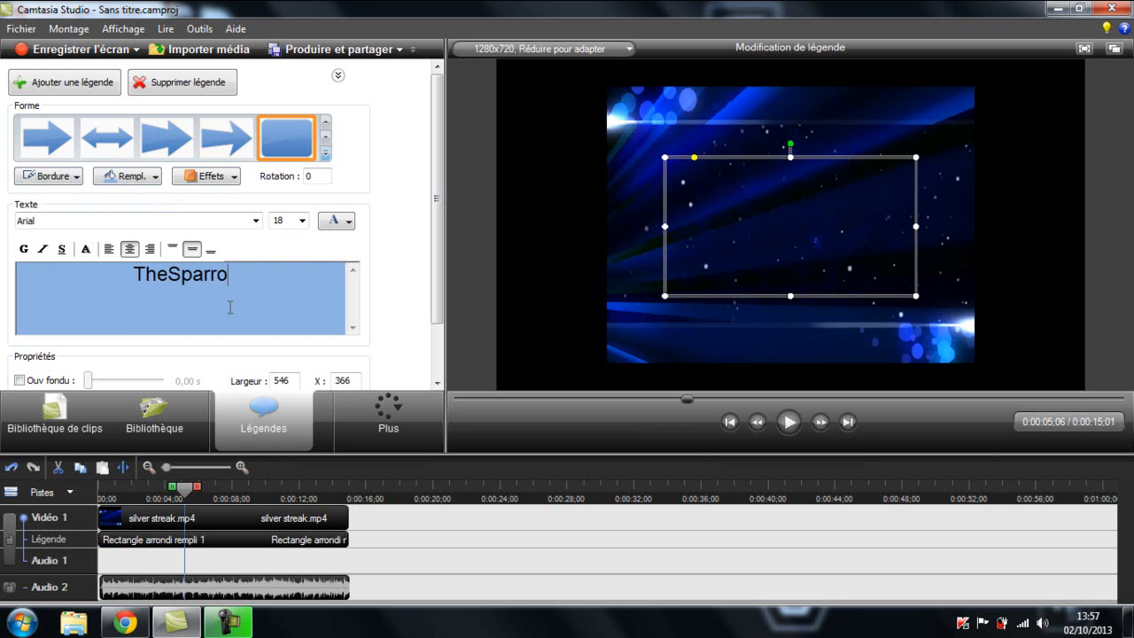
{"action": "type", "text": "wGam3r Pr\"sente"}
{"action": "key", "text": "BackSpace"}
{"action": "key", "text": "BackSpace"}
{"action": "key", "text": "BackSpace"}
{"action": "key", "text": "BackSpace"}
{"action": "key", "text": "BackSpace"}
{"action": "key", "text": "BackSpace"}
{"action": "type", "text": "ésente"}
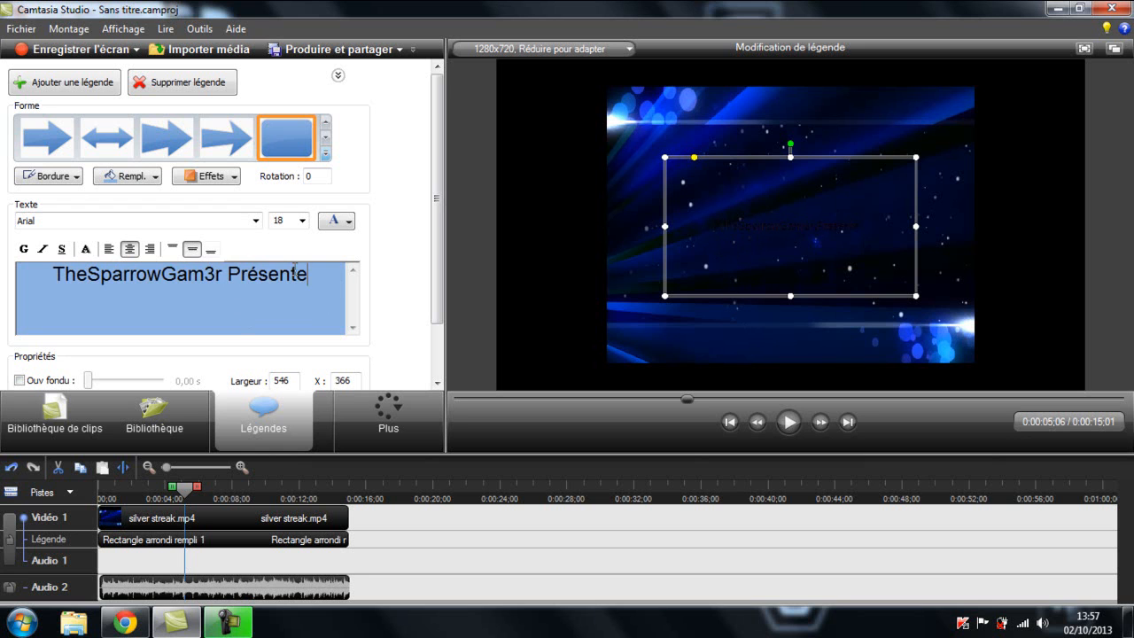
Step: Format the whole caption text in white at size 48, and enlarge the caption box to about 622 wide at X 313
{"action": "left_click_drag", "start_coordinate": [310, 277], "coordinate": [59, 282]}
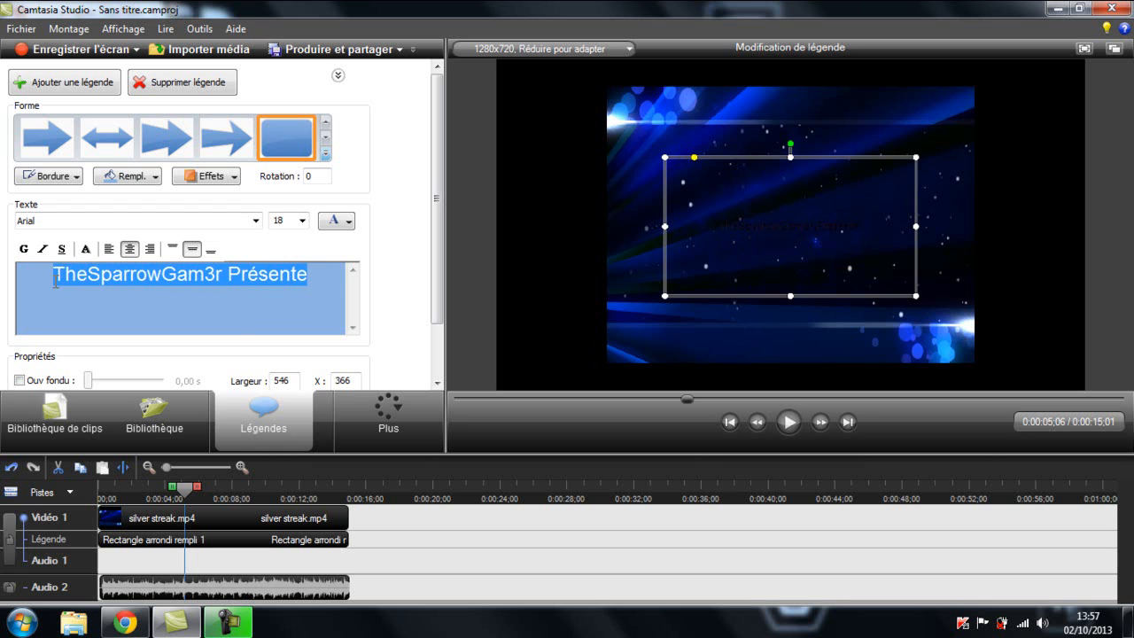
{"action": "left_click", "coordinate": [303, 220]}
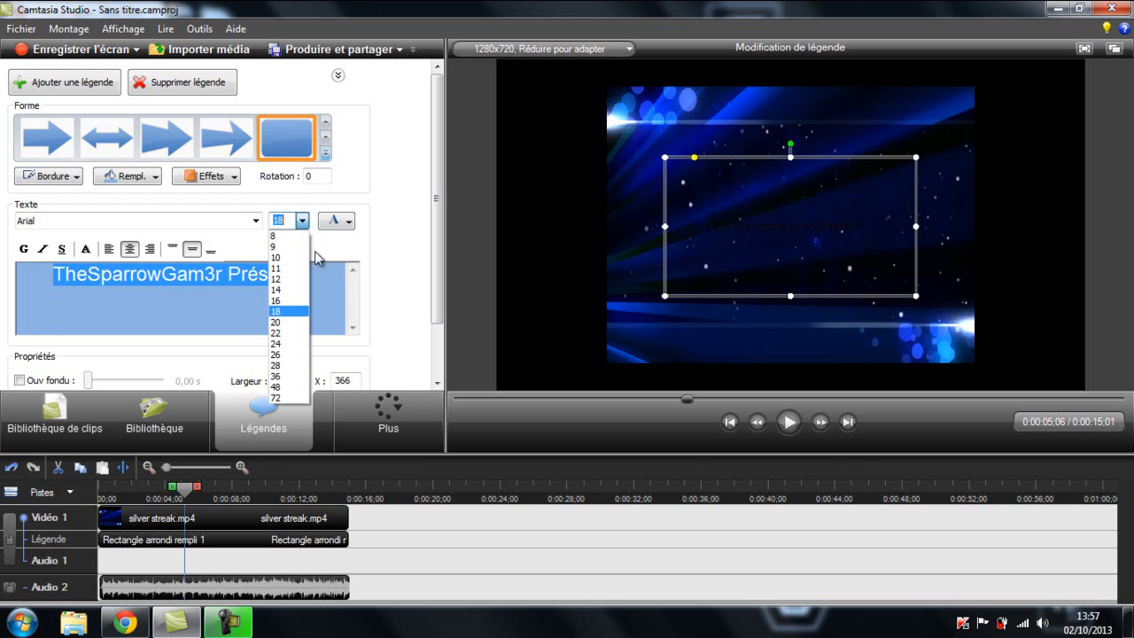
{"action": "left_click", "coordinate": [281, 387]}
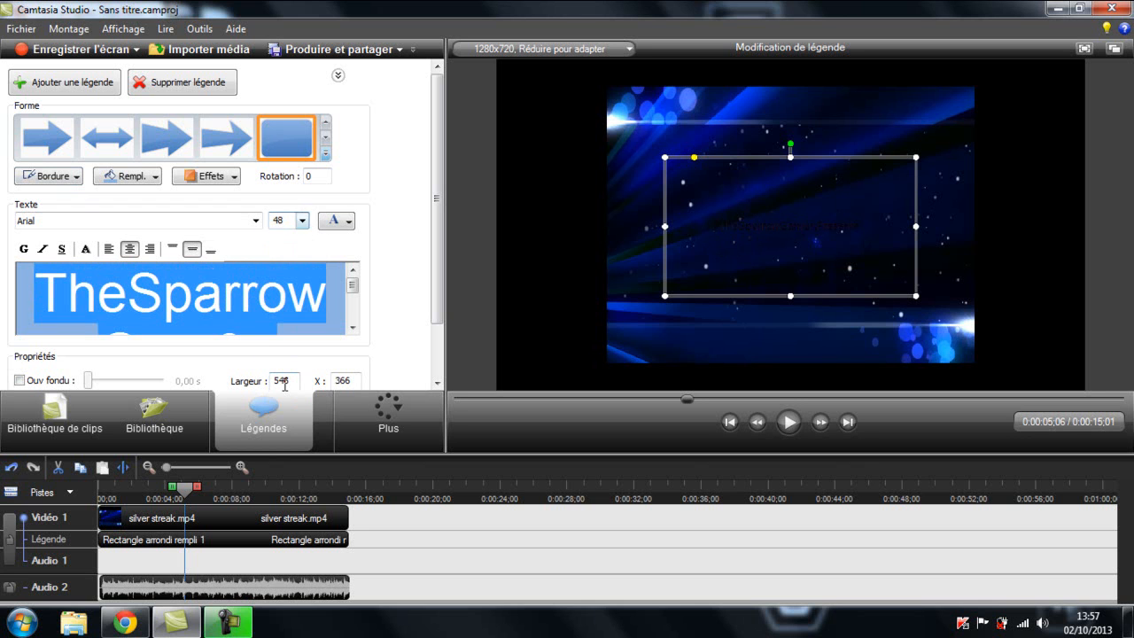
{"action": "left_click", "coordinate": [337, 222]}
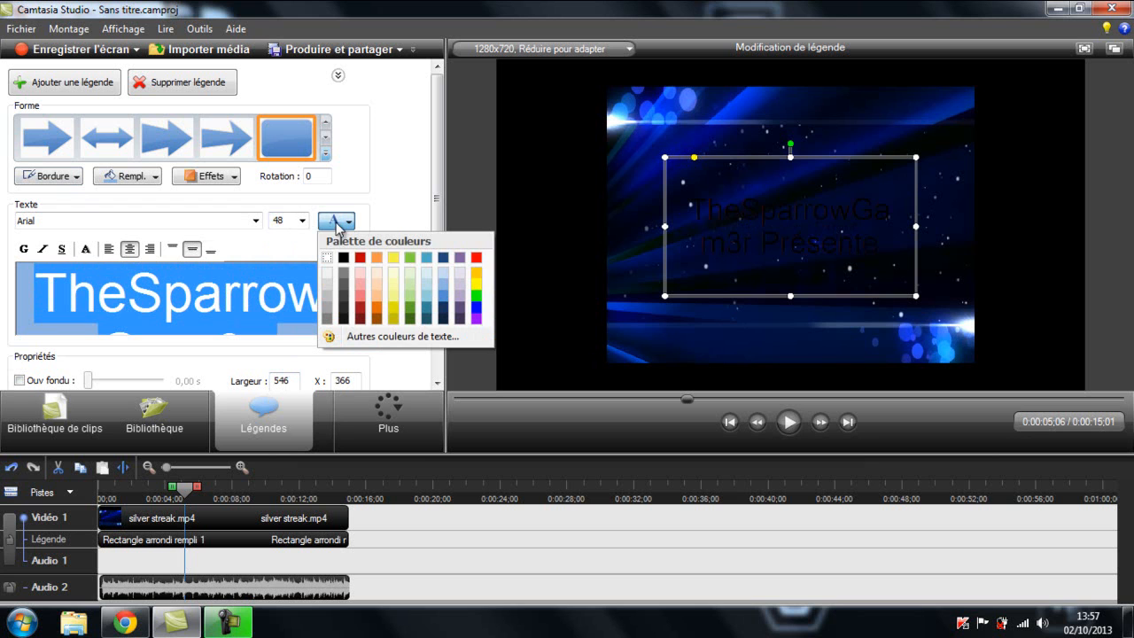
{"action": "left_click", "coordinate": [327, 257]}
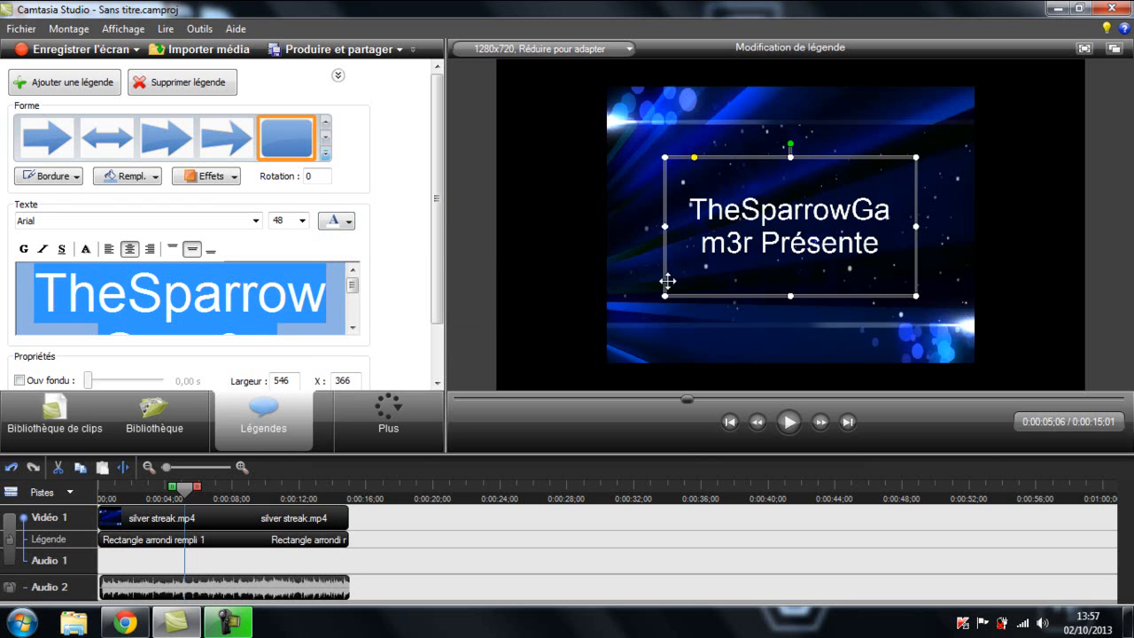
{"action": "left_click_drag", "start_coordinate": [666, 295], "coordinate": [628, 311]}
{"action": "left_click_drag", "start_coordinate": [867, 222], "coordinate": [876, 221]}
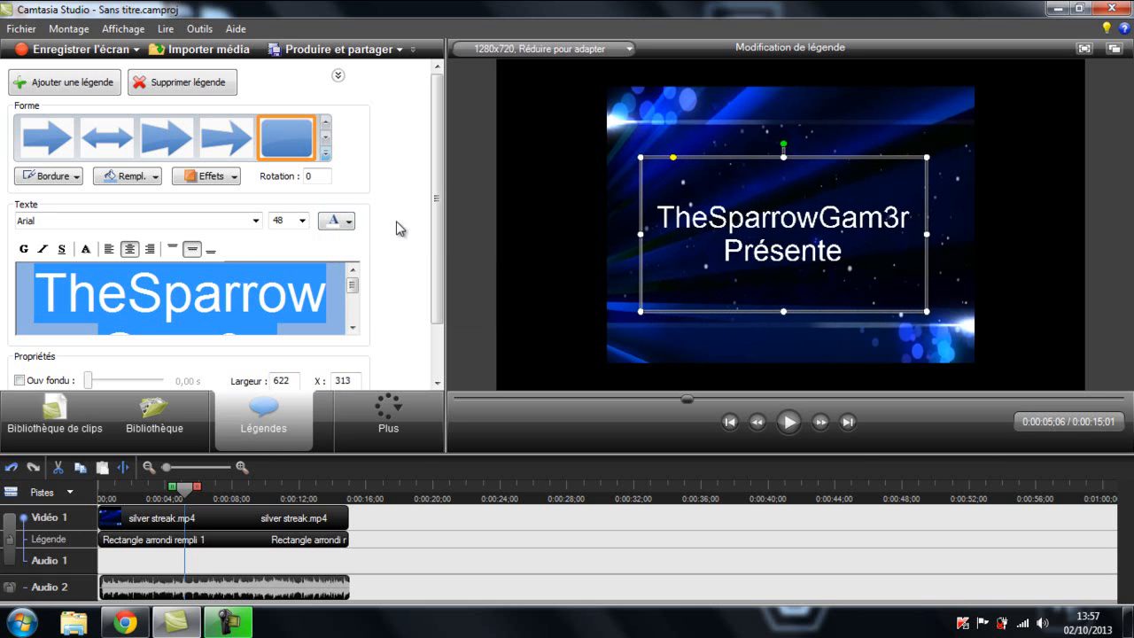
Step: Try the caption text in red, and set it back to white
{"action": "left_click", "coordinate": [340, 221]}
{"action": "left_click", "coordinate": [358, 257]}
{"action": "left_click", "coordinate": [340, 222]}
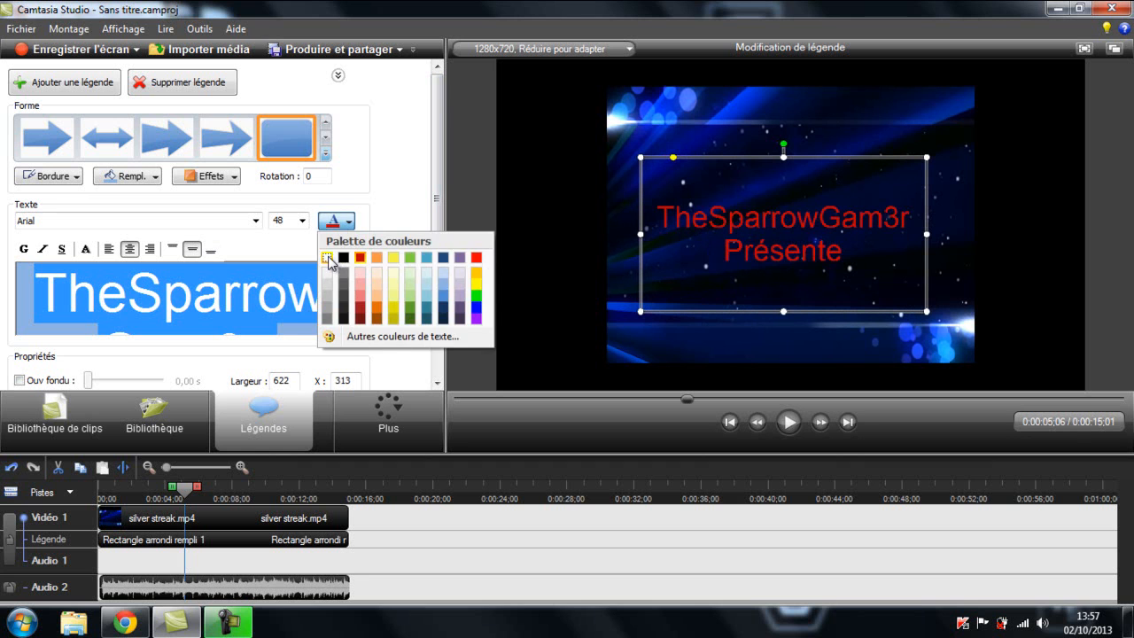
{"action": "left_click", "coordinate": [326, 258]}
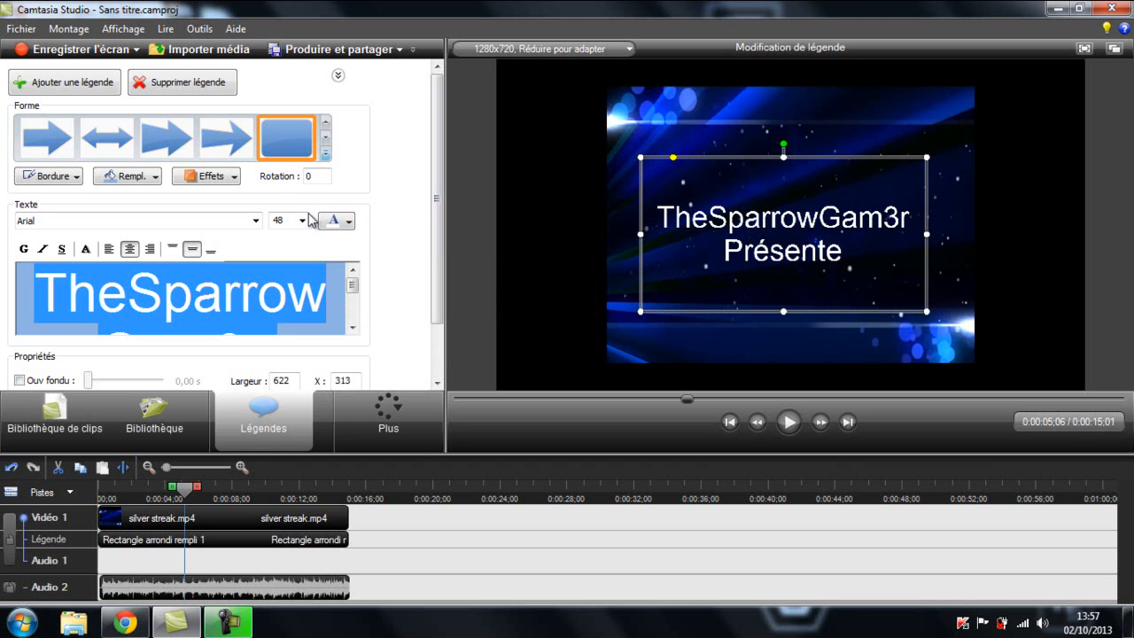
Step: Set the caption text's font to Calendary Hands PERSONAL USE DE
{"action": "left_click", "coordinate": [256, 221]}
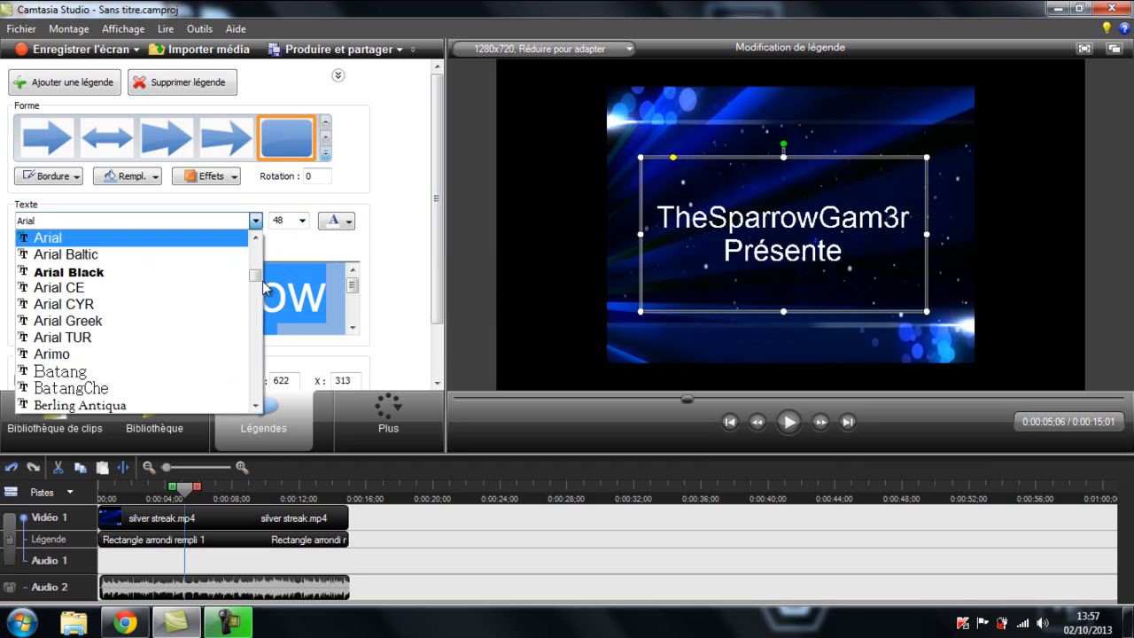
{"action": "left_click", "coordinate": [258, 257]}
{"action": "left_click_drag", "start_coordinate": [257, 257], "coordinate": [255, 283]}
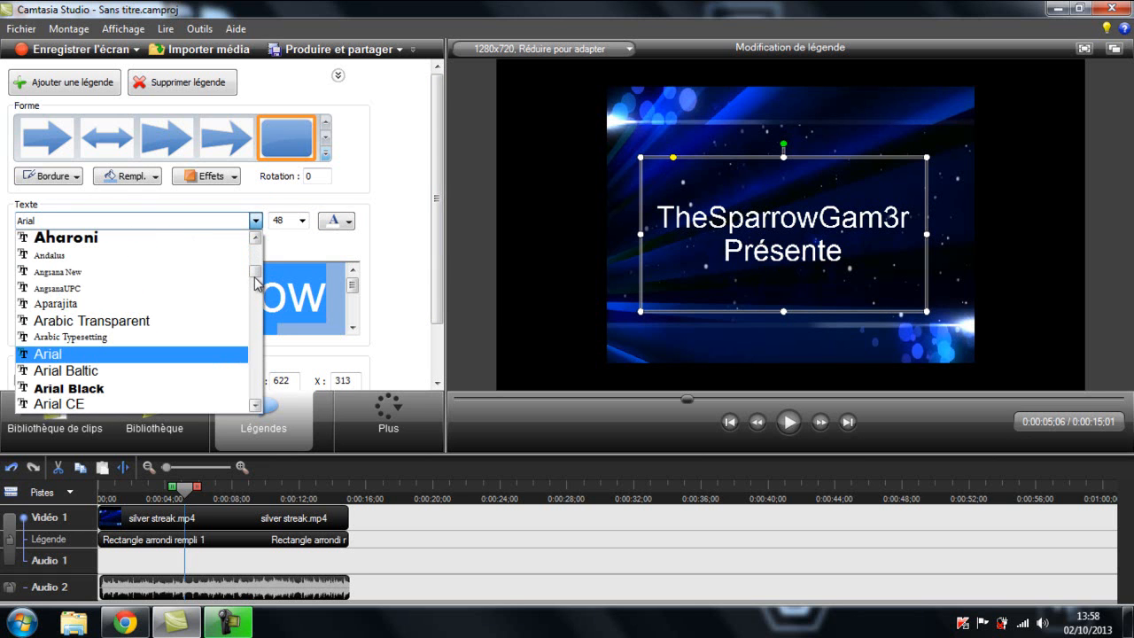
{"action": "scroll", "coordinate": [131, 344], "scroll_direction": "down", "scroll_amount": 2}
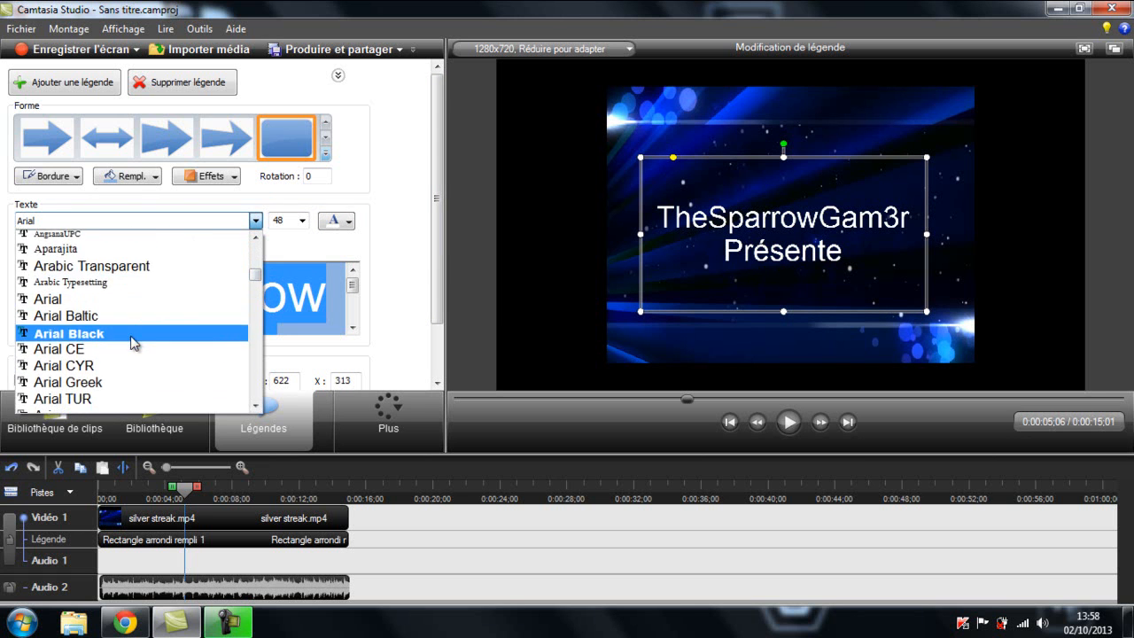
{"action": "scroll", "coordinate": [131, 344], "scroll_direction": "down", "scroll_amount": 5}
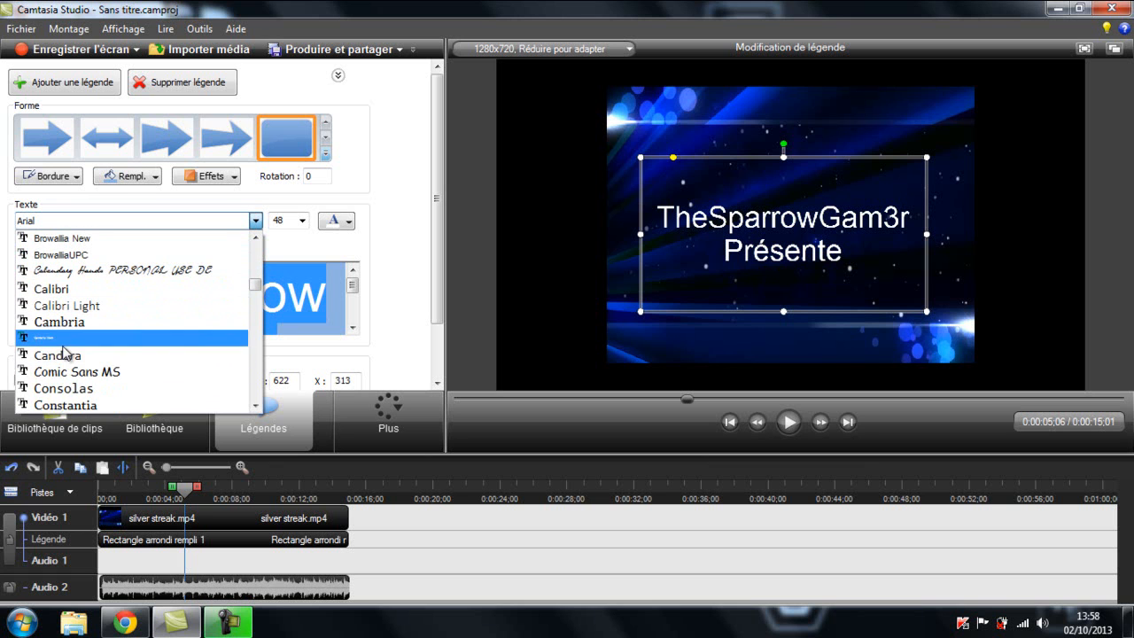
{"action": "scroll", "coordinate": [65, 352], "scroll_direction": "up", "scroll_amount": 1}
{"action": "left_click", "coordinate": [88, 316]}
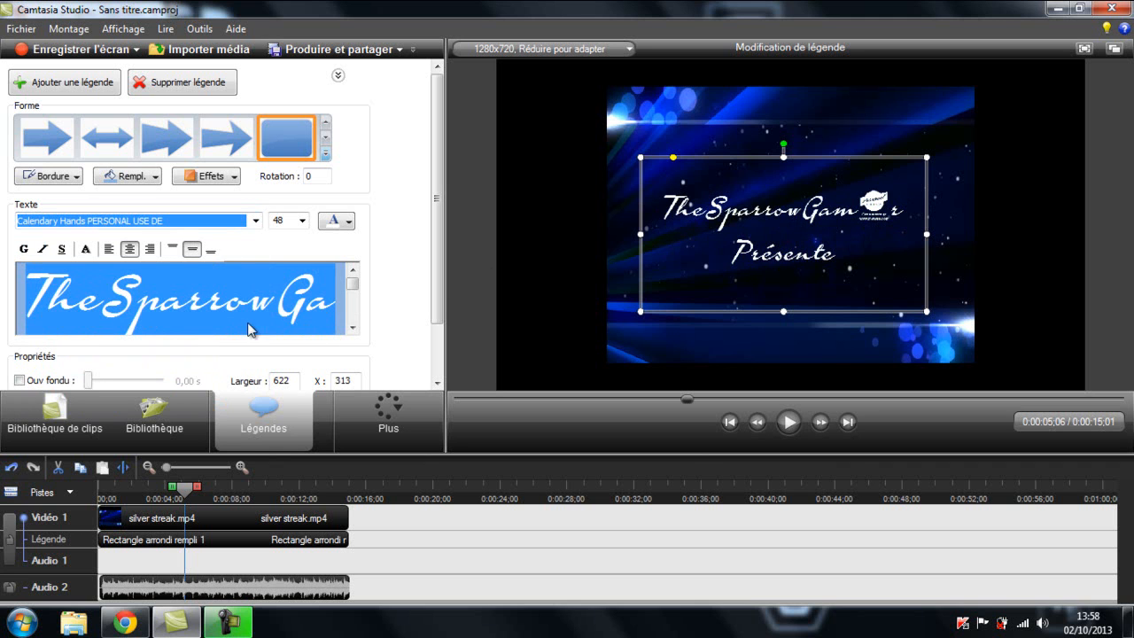
Step: Replace the "3" in the caption text with "e" so that it reads "TheSparrowGamer Présente"
{"action": "scroll", "coordinate": [314, 317], "scroll_direction": "down", "scroll_amount": 1}
{"action": "left_click_drag", "start_coordinate": [352, 286], "coordinate": [349, 296]}
{"action": "left_click", "coordinate": [220, 297]}
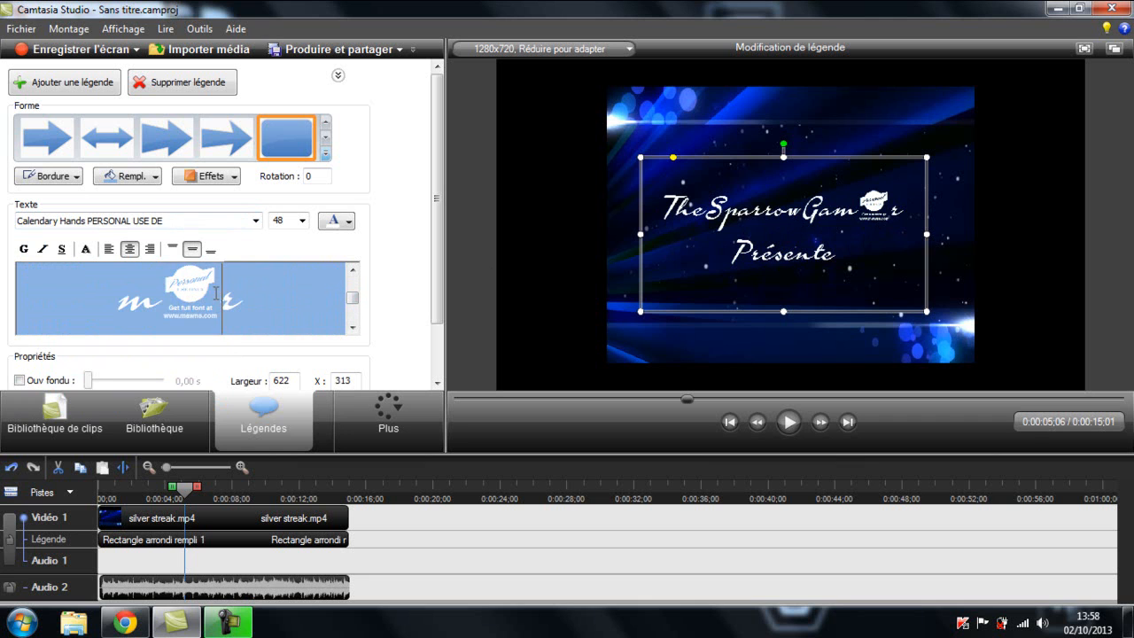
{"action": "key", "text": "BackSpace"}
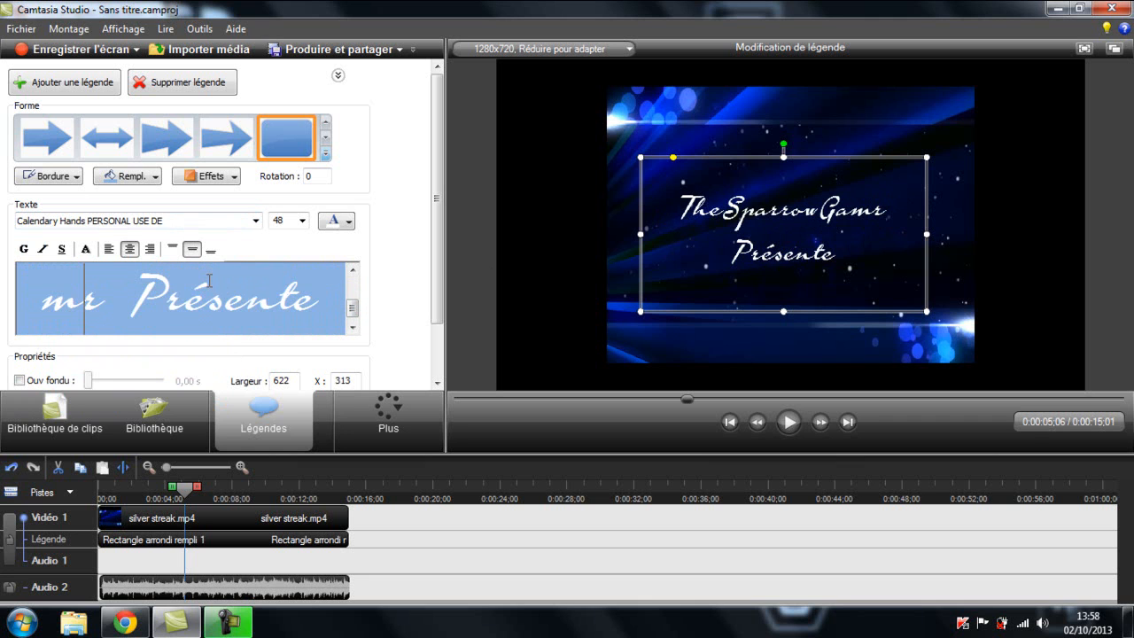
{"action": "type", "text": "e"}
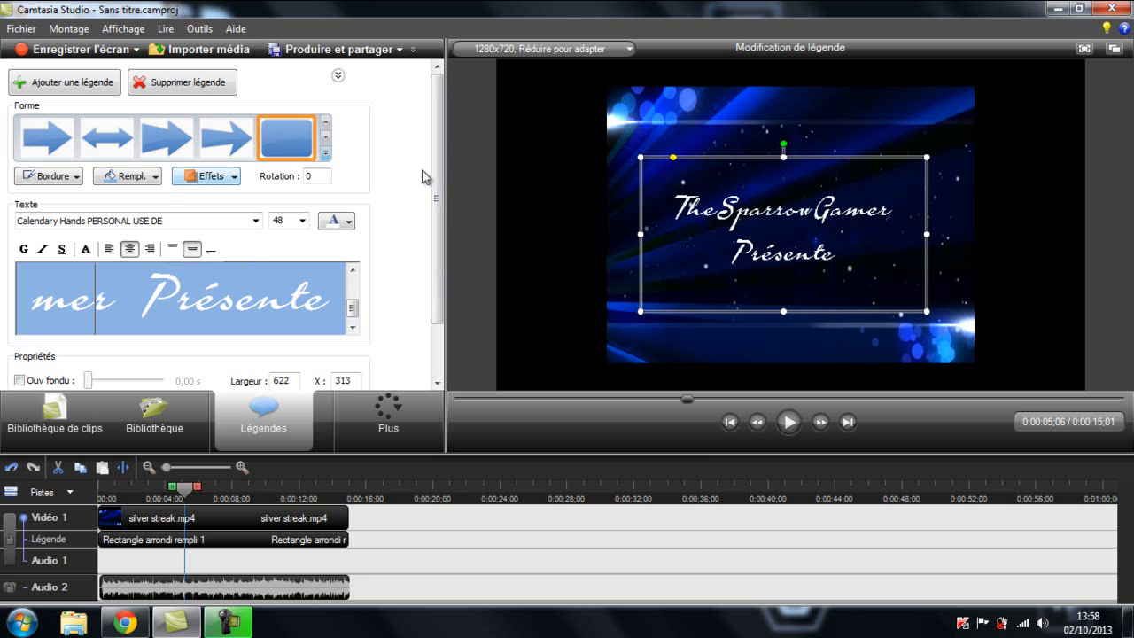
Step: Try to turn on the caption's fade-in, and trim the caption's start on the timeline to about 0:00:01;18
{"action": "scroll", "coordinate": [435, 247], "scroll_direction": "down", "scroll_amount": 2}
{"action": "scroll", "coordinate": [428, 204], "scroll_direction": "up", "scroll_amount": 2}
{"action": "scroll", "coordinate": [425, 186], "scroll_direction": "down", "scroll_amount": 2}
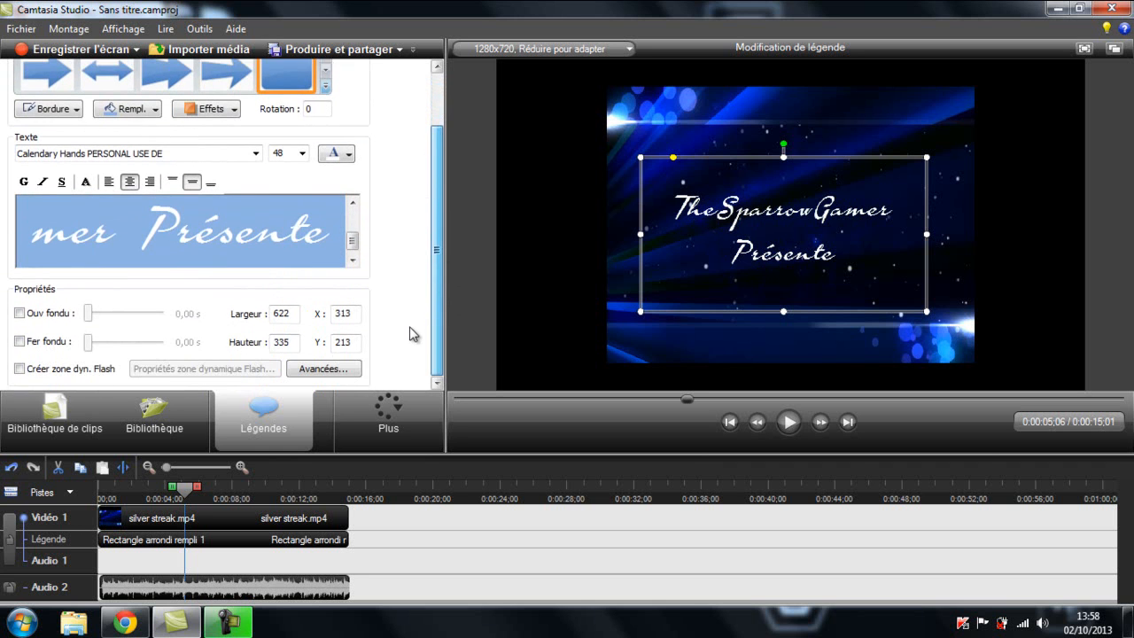
{"action": "scroll", "coordinate": [423, 235], "scroll_direction": "up", "scroll_amount": 1}
{"action": "scroll", "coordinate": [426, 244], "scroll_direction": "down", "scroll_amount": 1}
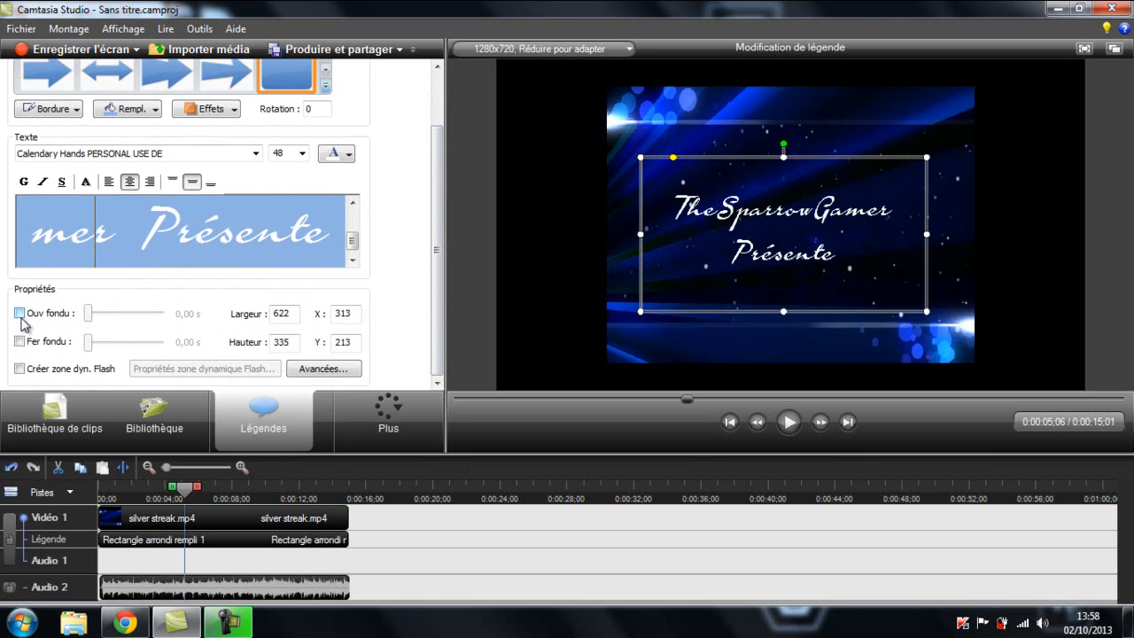
{"action": "left_click", "coordinate": [20, 314]}
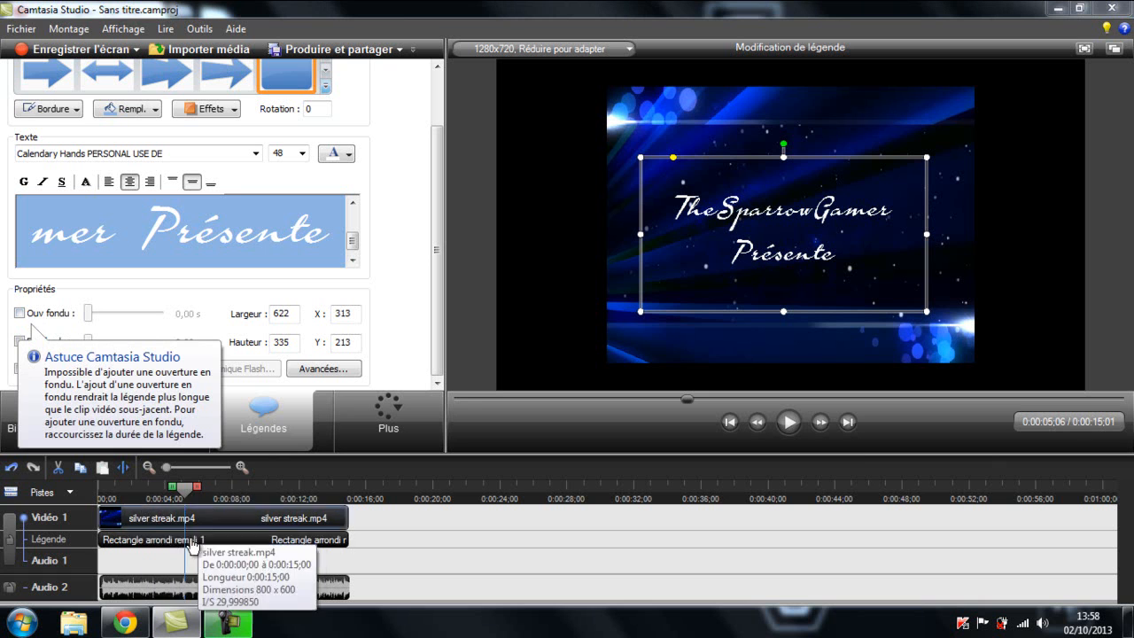
{"action": "left_click_drag", "start_coordinate": [100, 539], "coordinate": [125, 541]}
Step: Turn on the caption's fade-in and set its duration to 0.90 s
{"action": "left_click", "coordinate": [19, 314]}
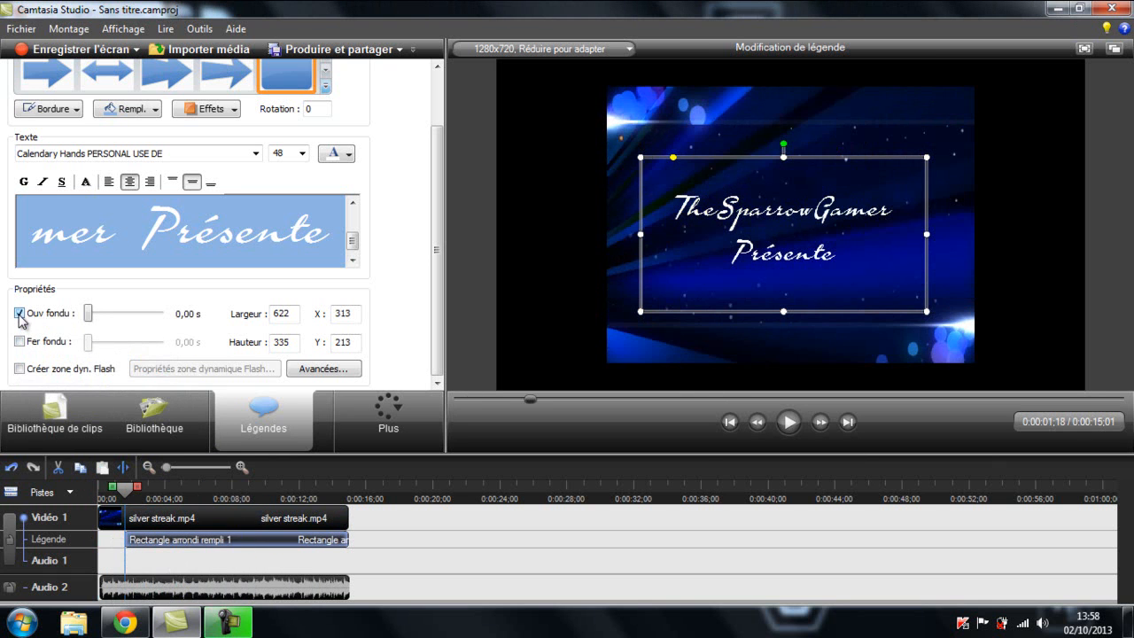
{"action": "left_click_drag", "start_coordinate": [87, 315], "coordinate": [102, 317]}
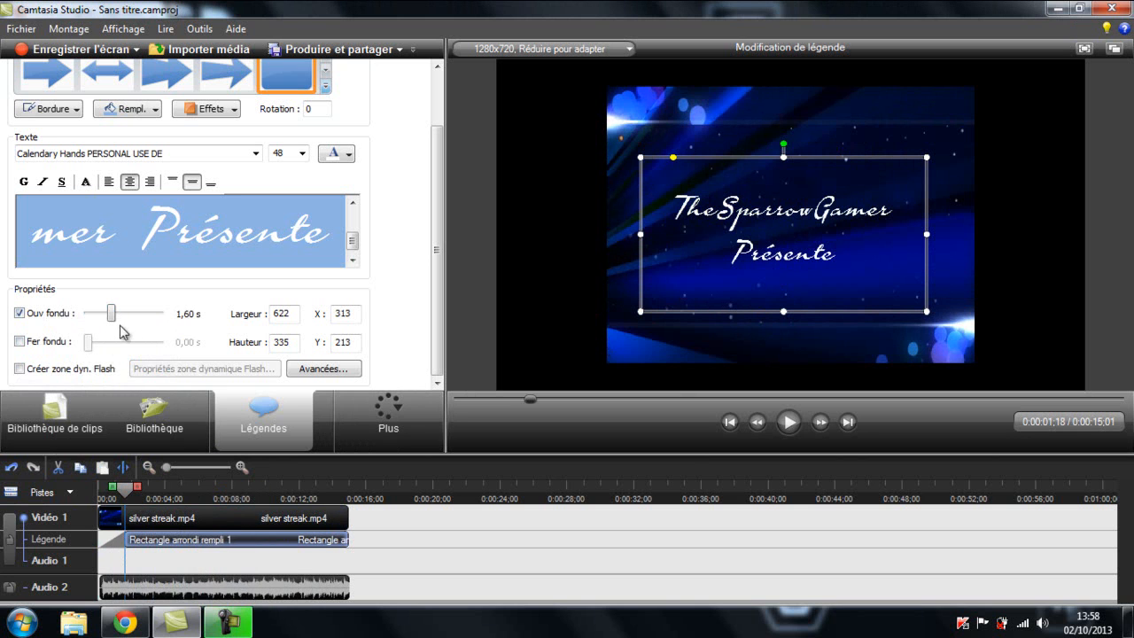
{"action": "left_click_drag", "start_coordinate": [111, 315], "coordinate": [100, 314]}
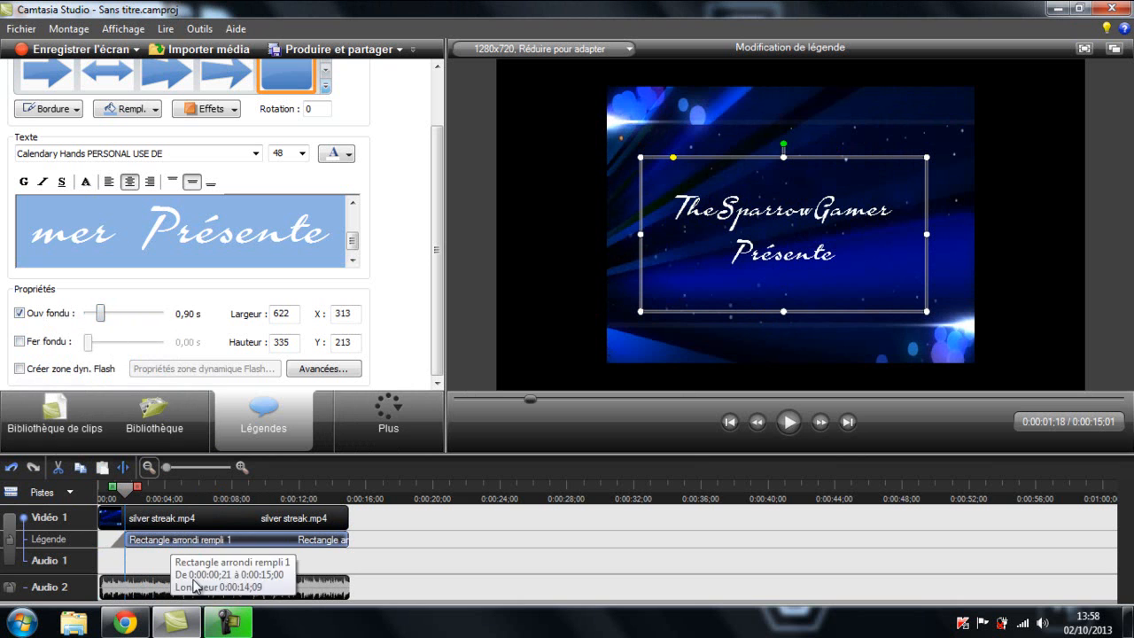
Step: Play the timeline from the start to review the title caption's fade-in over the silver streak.mp4 animation
{"action": "left_click", "coordinate": [108, 489]}
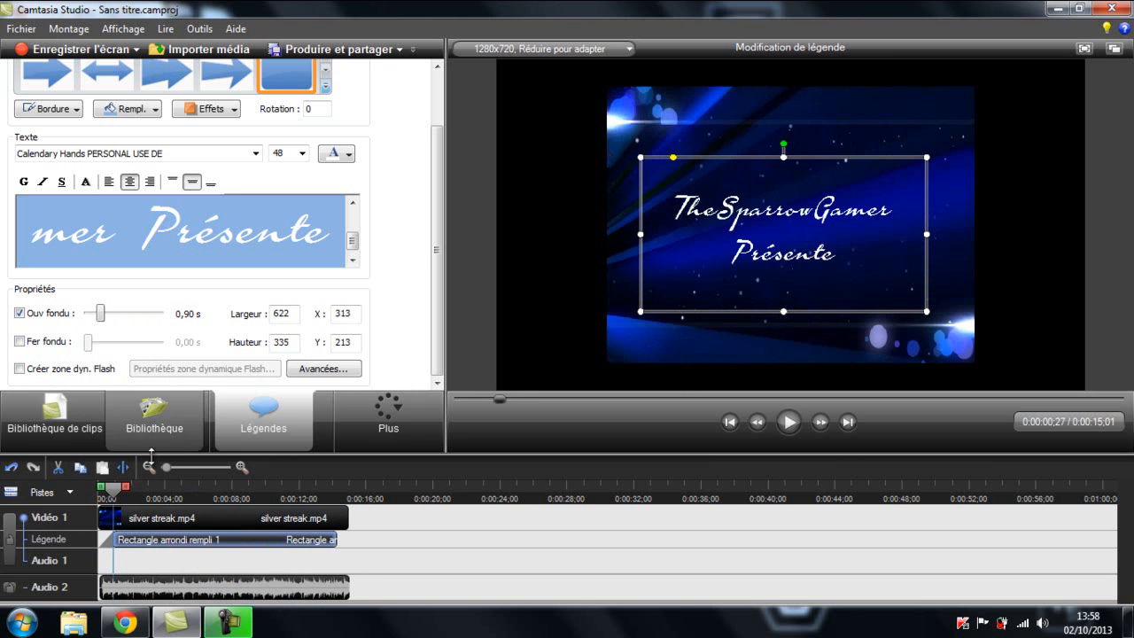
{"action": "left_click_drag", "start_coordinate": [108, 490], "coordinate": [97, 490]}
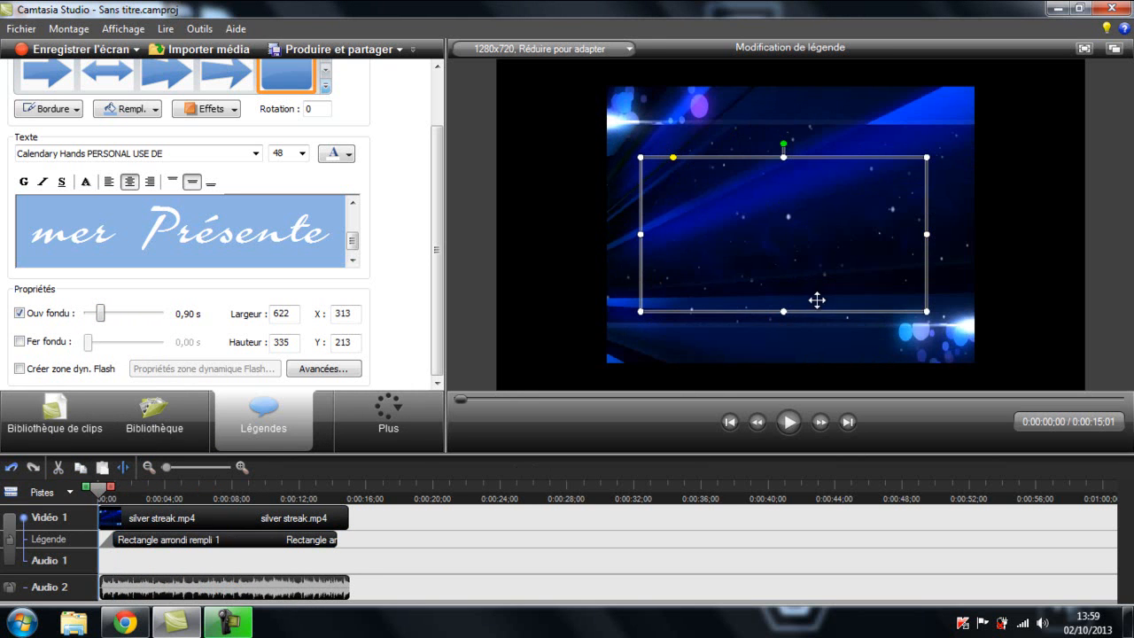
{"action": "left_click", "coordinate": [786, 424]}
{"action": "left_click", "coordinate": [787, 424]}
{"action": "left_click_drag", "start_coordinate": [122, 489], "coordinate": [101, 490]}
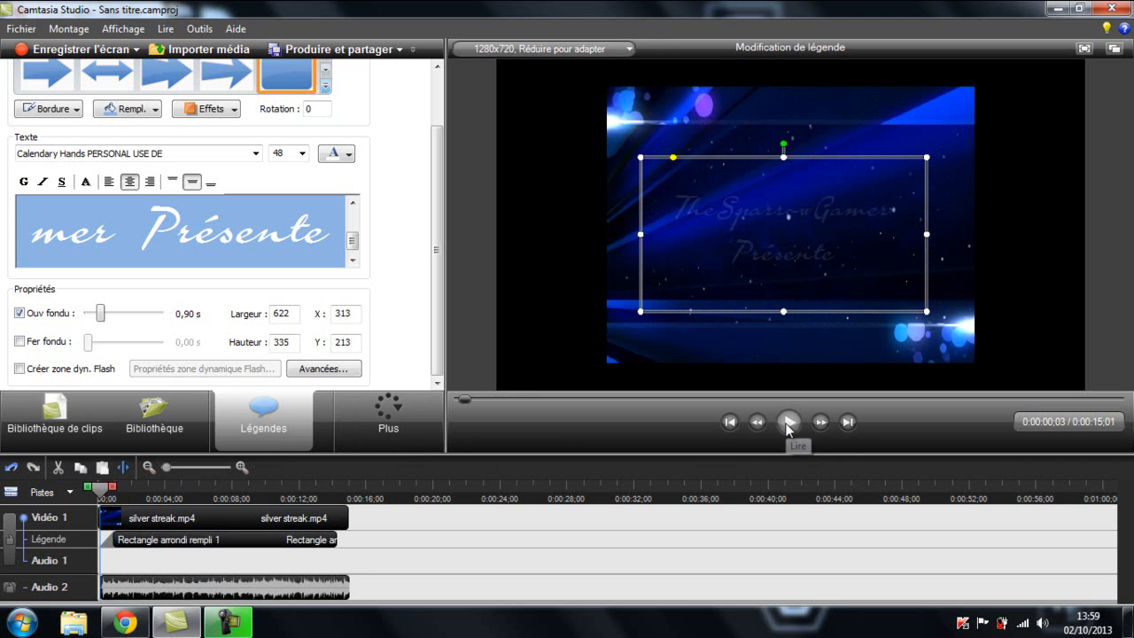
{"action": "left_click_drag", "start_coordinate": [100, 490], "coordinate": [94, 496]}
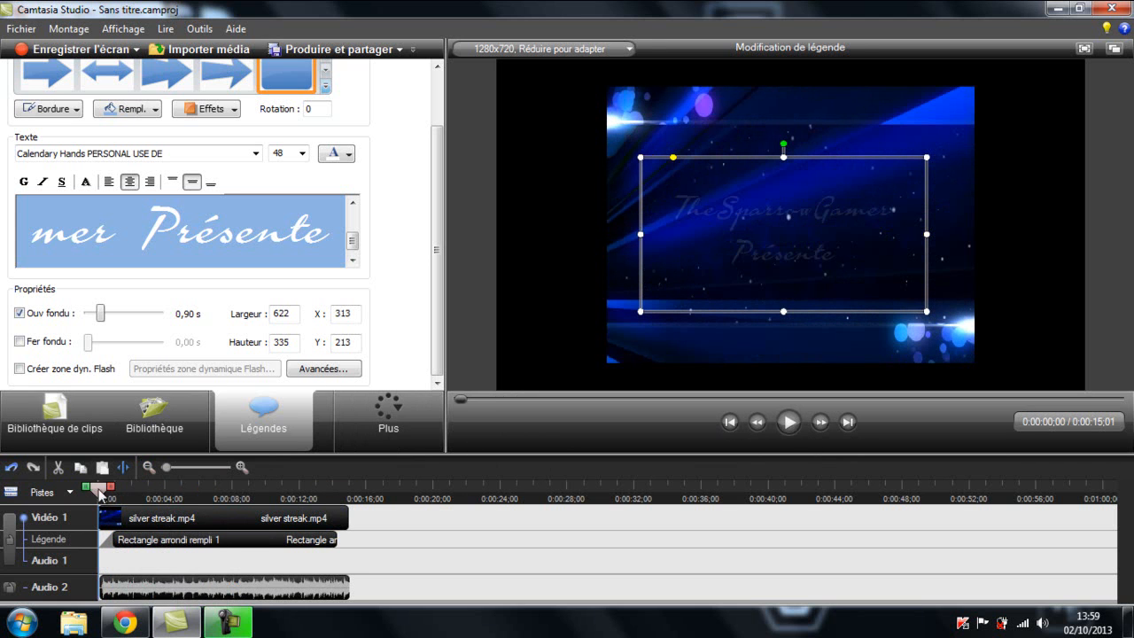
{"action": "left_click", "coordinate": [793, 432]}
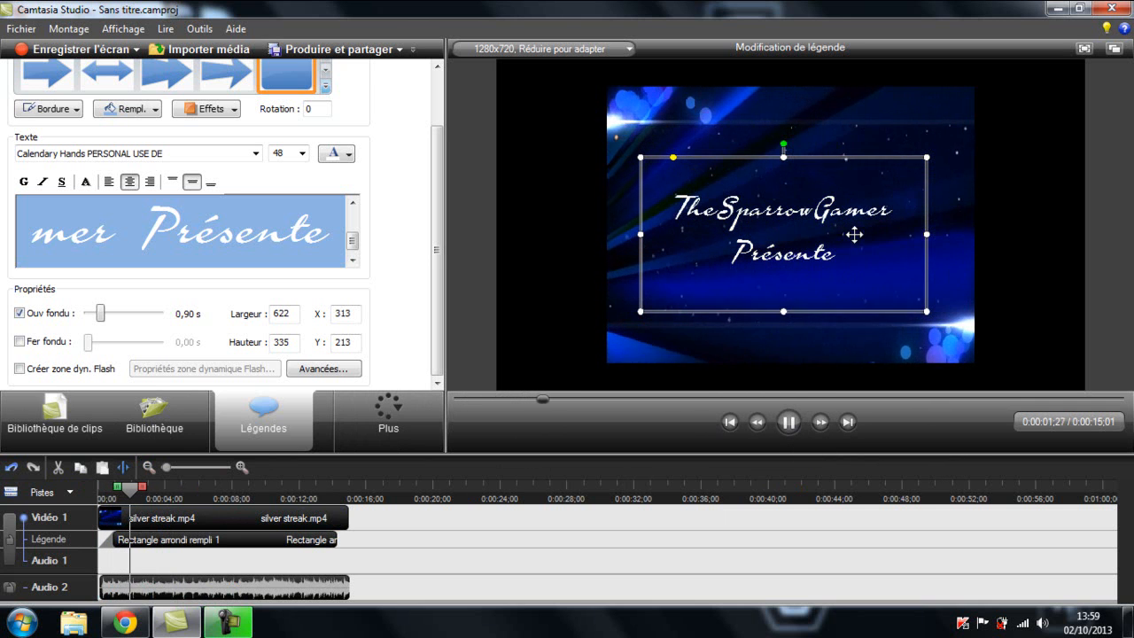
{"action": "left_click", "coordinate": [789, 423]}
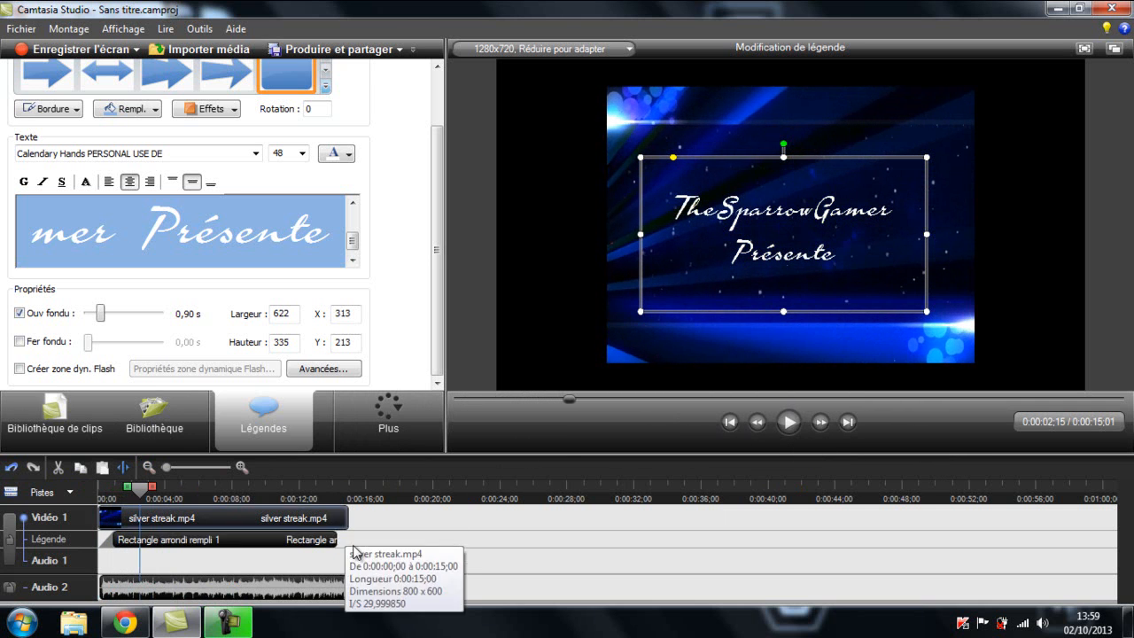
Step: Turn on the caption's fade-out with a duration of 0.70 s and preview the end of the caption
{"action": "left_click", "coordinate": [19, 341]}
{"action": "left_click_drag", "start_coordinate": [88, 342], "coordinate": [97, 342]}
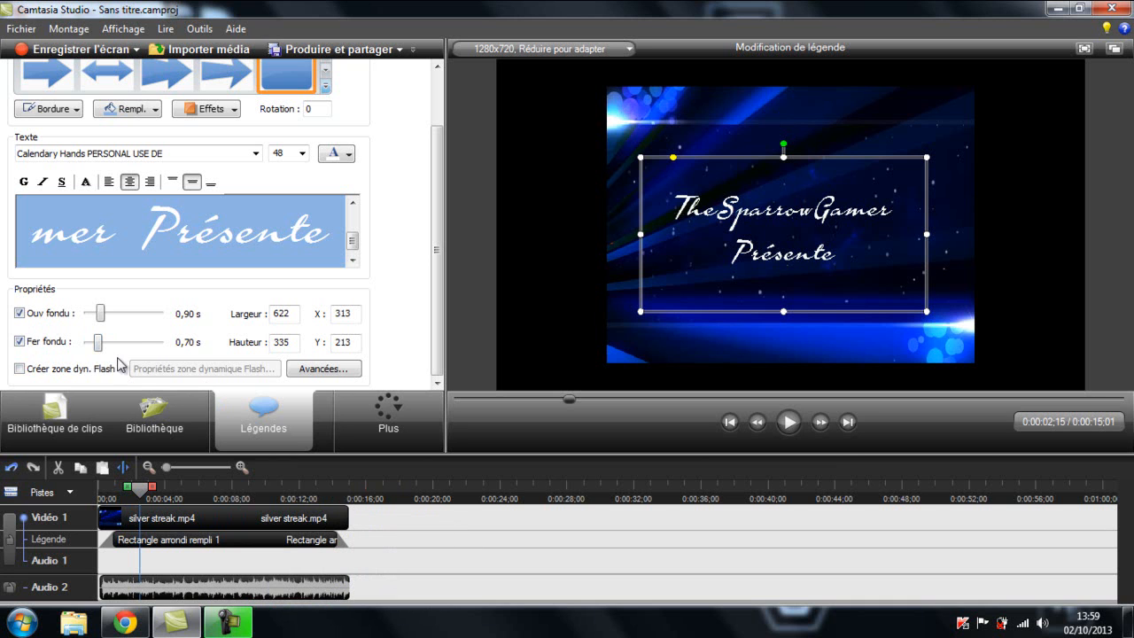
{"action": "left_click_drag", "start_coordinate": [140, 487], "coordinate": [324, 487]}
{"action": "left_click", "coordinate": [788, 422]}
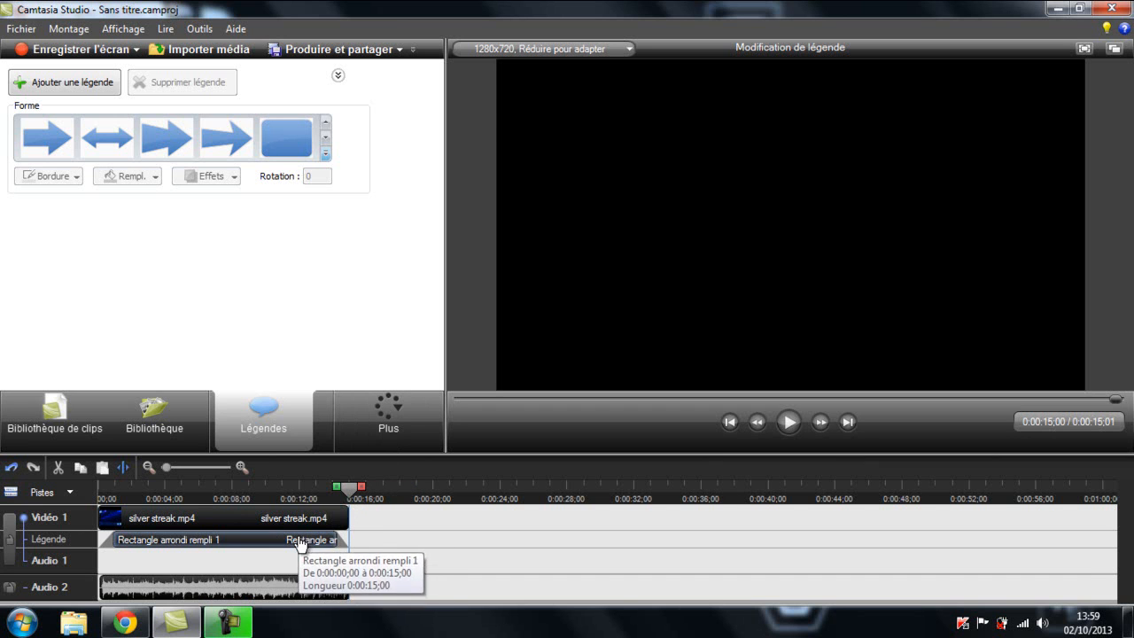
Step: Turn off the caption's fade-in and fade-out, and stretch the caption to span the whole silver streak.mp4 clip
{"action": "left_click", "coordinate": [257, 539]}
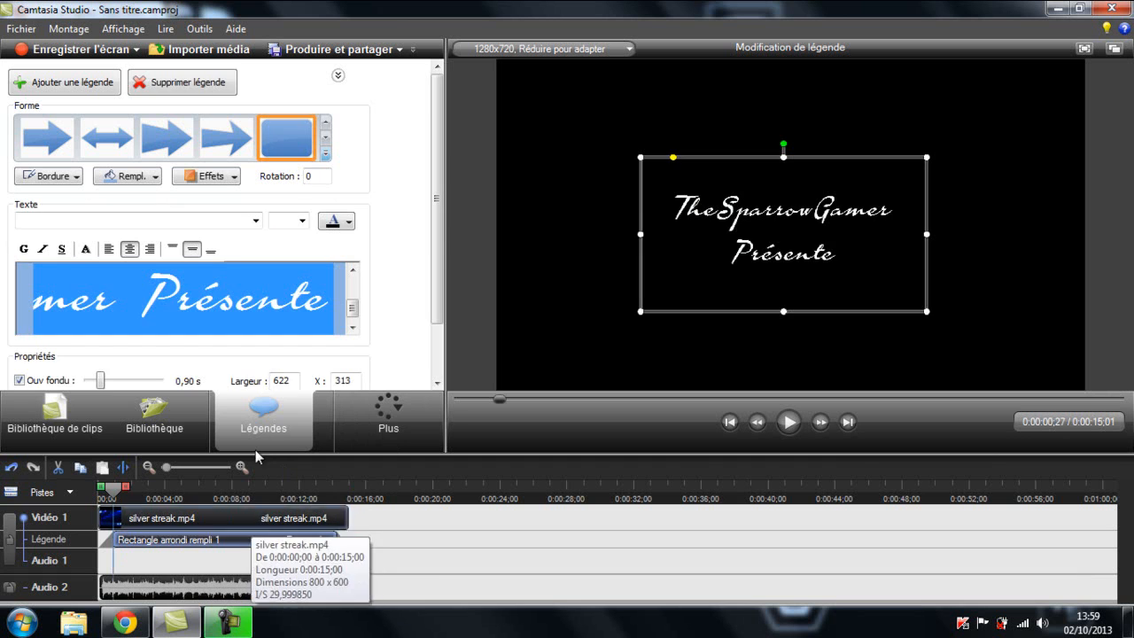
{"action": "left_click", "coordinate": [19, 341]}
{"action": "left_click", "coordinate": [21, 315]}
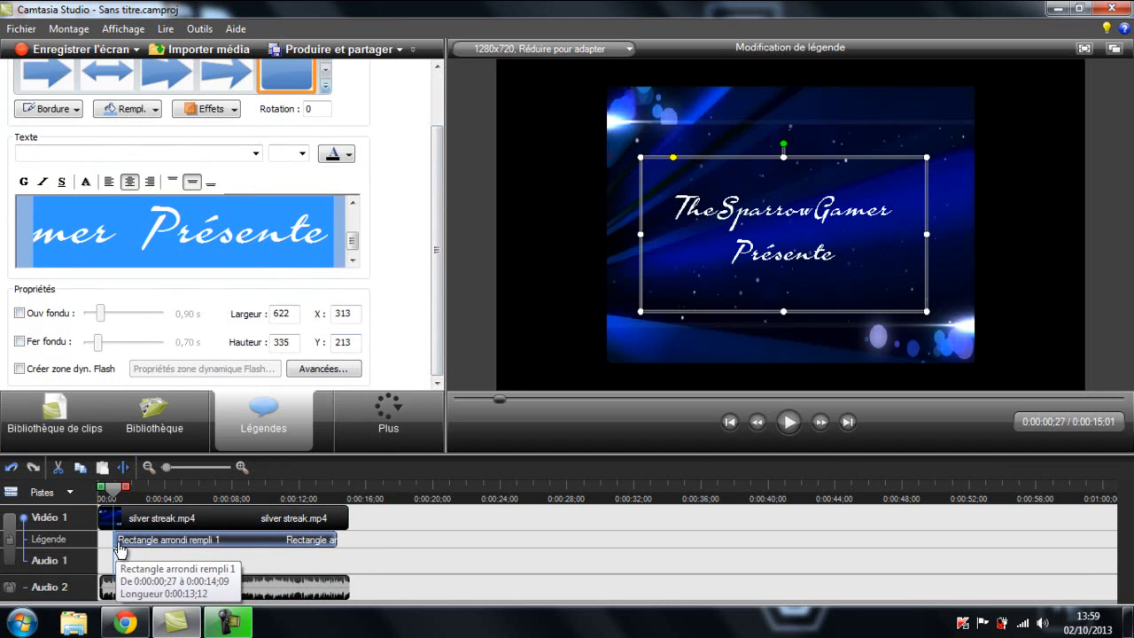
{"action": "left_click_drag", "start_coordinate": [122, 551], "coordinate": [106, 551]}
{"action": "left_click_drag", "start_coordinate": [326, 550], "coordinate": [359, 550]}
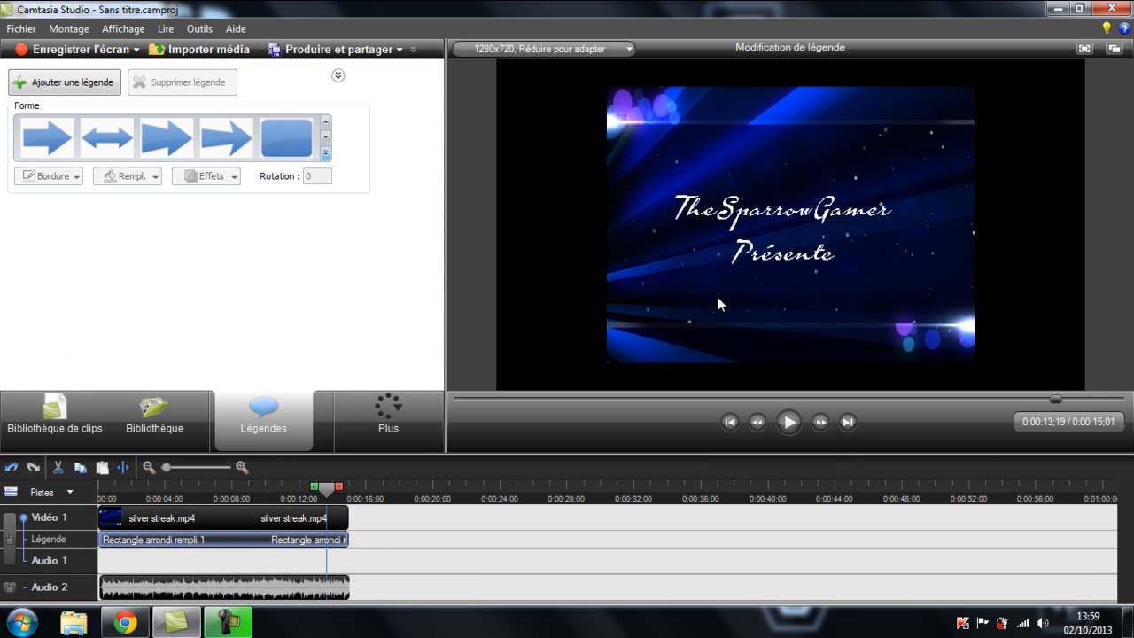
Step: Add the desktop video "Infos - Ma nouvelle Intro !.avi" to the Vidéo 1 track directly after the silver streak.mp4 clip
{"action": "left_click", "coordinate": [1129, 621]}
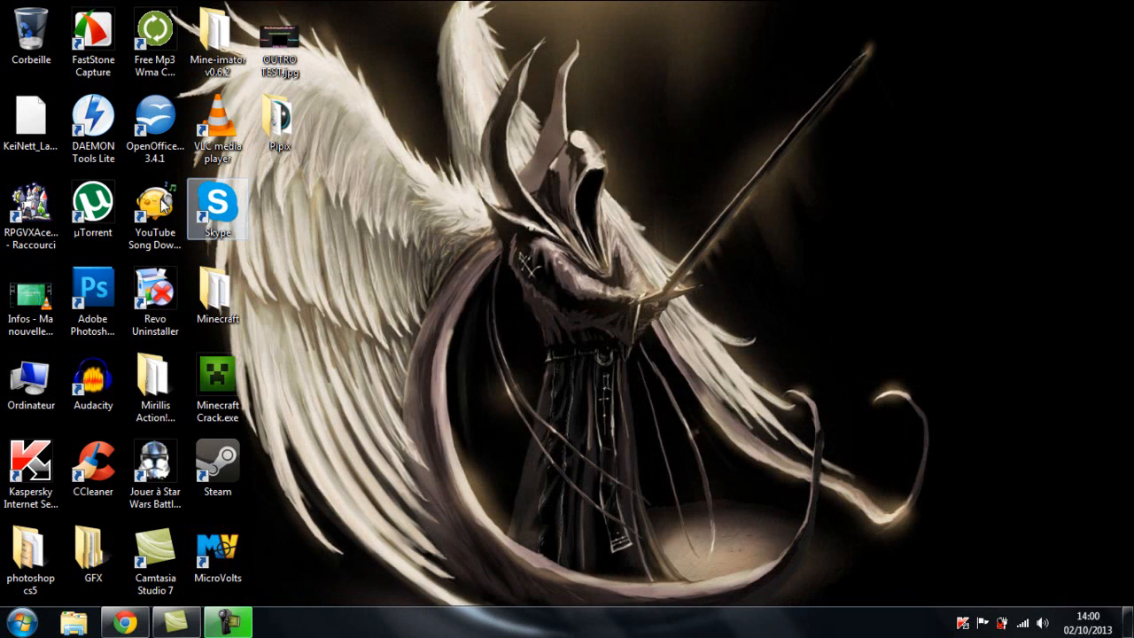
{"action": "left_click_drag", "start_coordinate": [12, 321], "coordinate": [355, 526]}
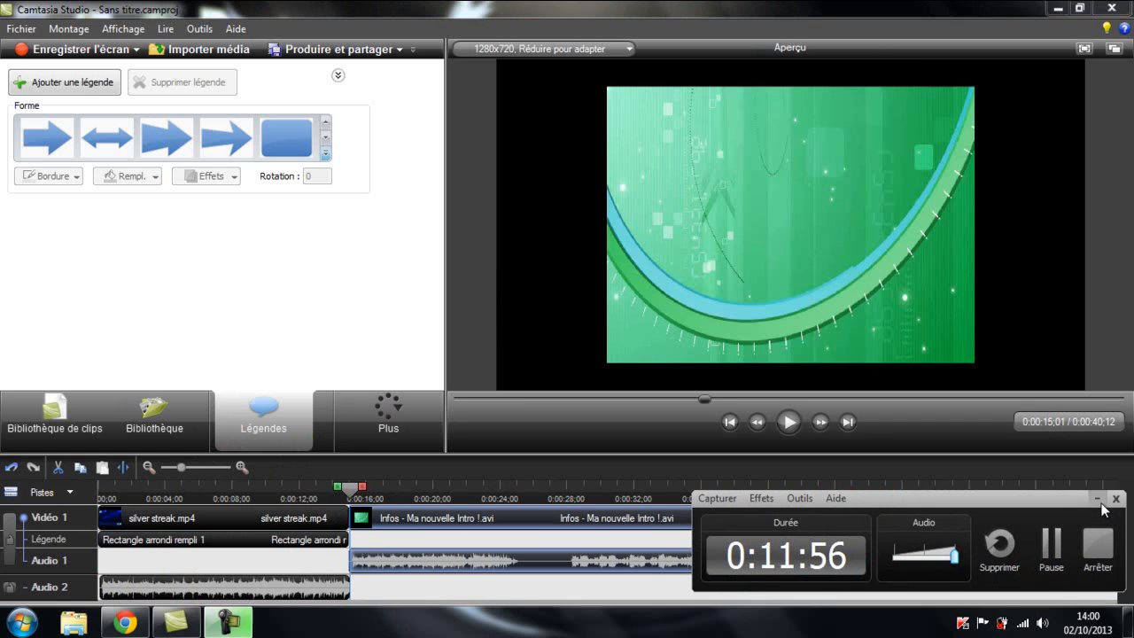
{"action": "left_click", "coordinate": [1097, 501]}
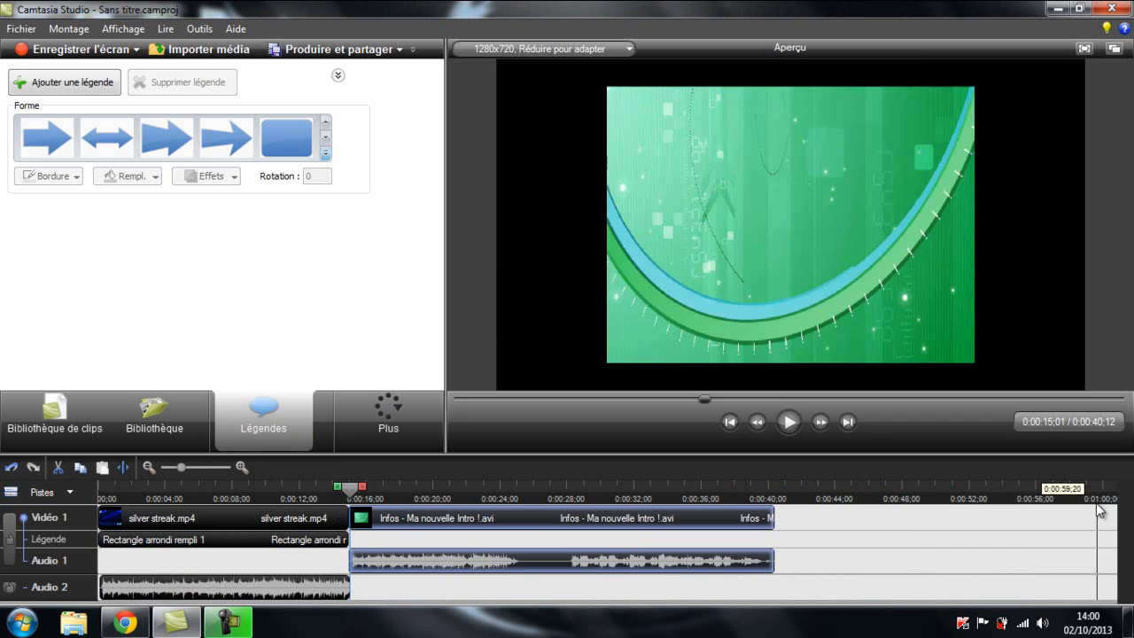
Step: Trim the end of the silver streak.mp4 clip to about 0:00:13;26 and shorten the Audio 2 music to match
{"action": "left_click", "coordinate": [350, 490]}
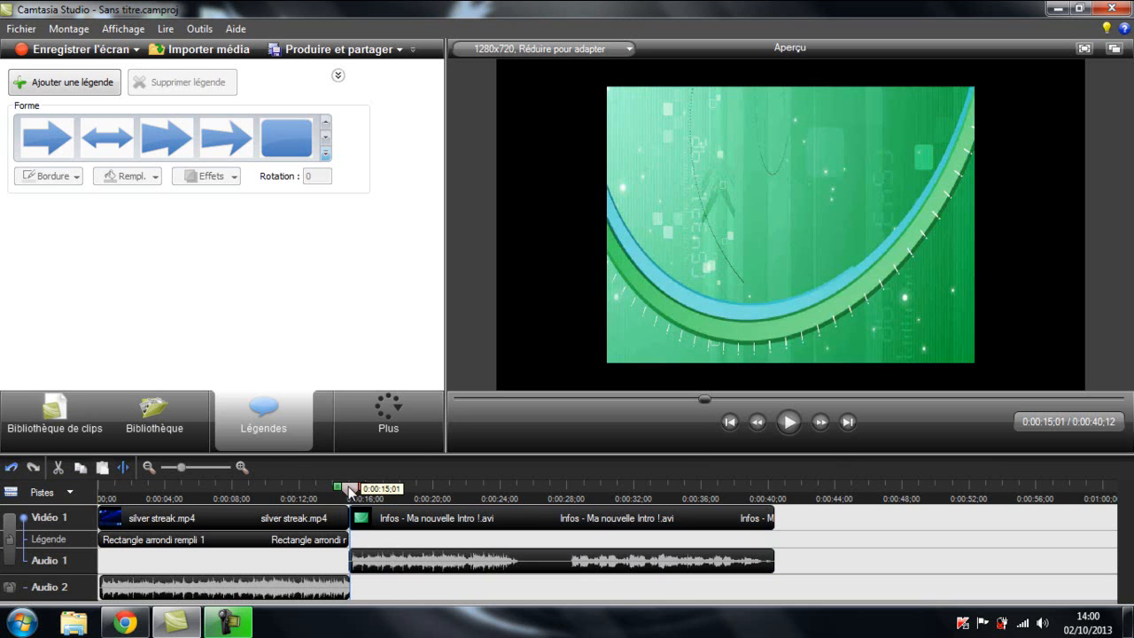
{"action": "left_click_drag", "start_coordinate": [349, 490], "coordinate": [345, 487]}
{"action": "left_click_drag", "start_coordinate": [348, 519], "coordinate": [333, 521]}
{"action": "left_click", "coordinate": [345, 591]}
{"action": "left_click_drag", "start_coordinate": [345, 590], "coordinate": [330, 591]}
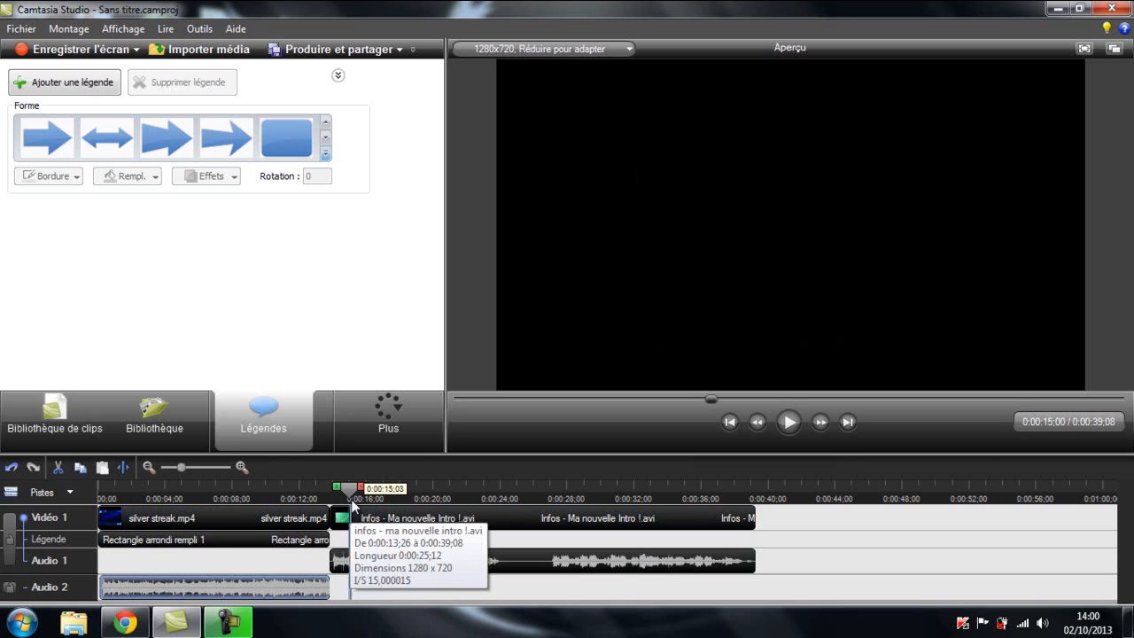
Step: Scrub through the "Infos - Ma nouvelle Intro !.avi" clip from its start to 0:00:30;20, and check the screen recorder's elapsed time
{"action": "left_click", "coordinate": [333, 494]}
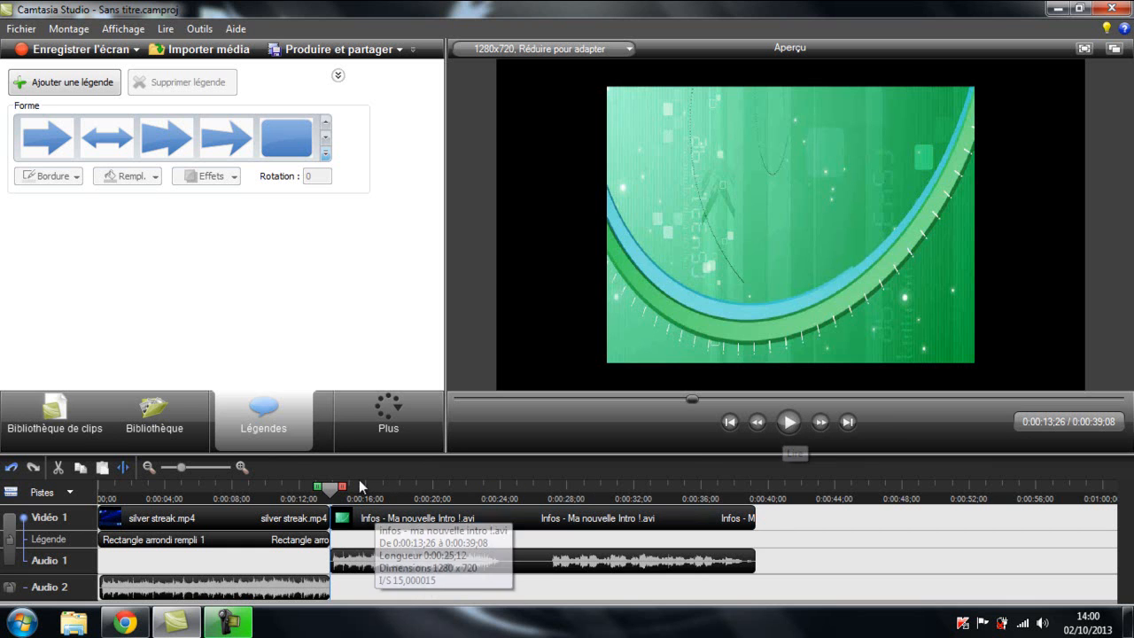
{"action": "left_click_drag", "start_coordinate": [329, 491], "coordinate": [610, 495]}
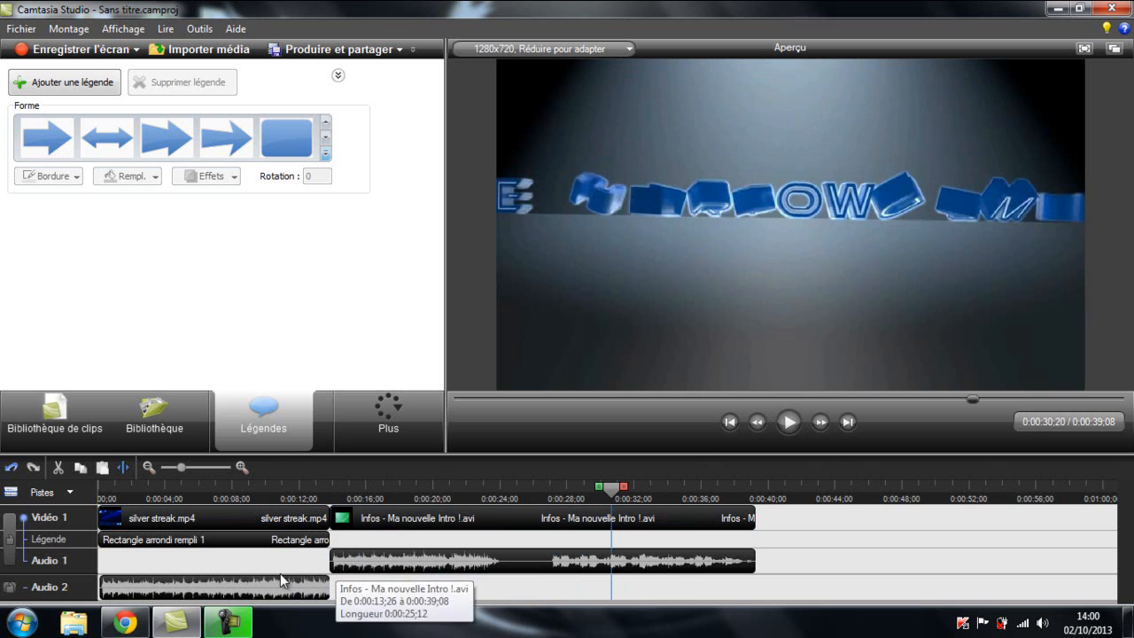
{"action": "left_click", "coordinate": [228, 622]}
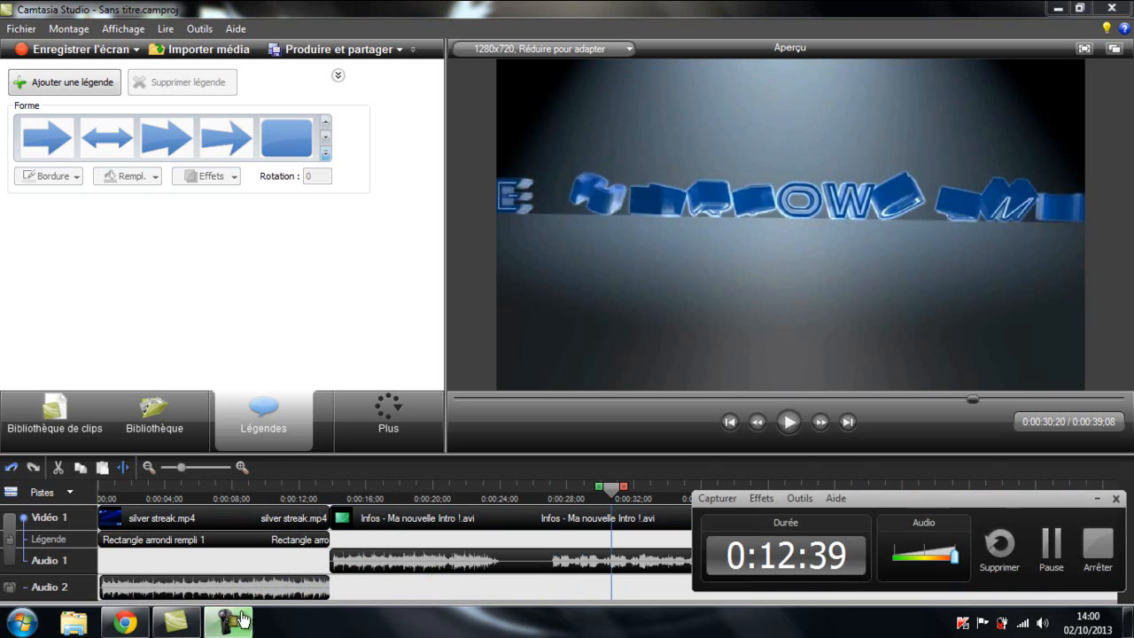
{"action": "left_click", "coordinate": [1094, 500]}
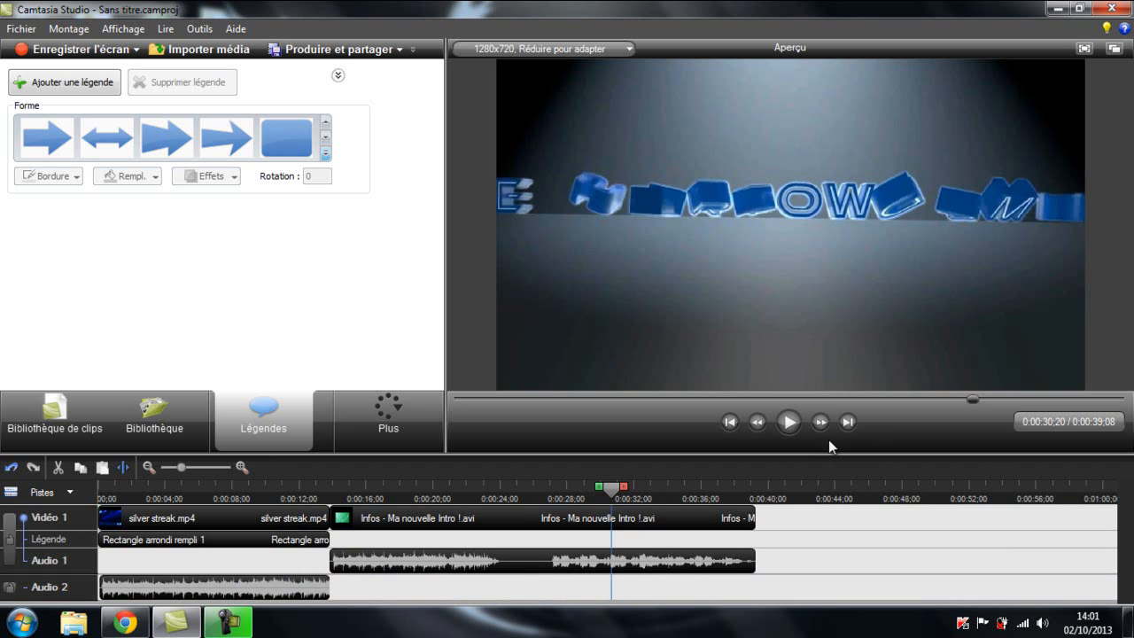